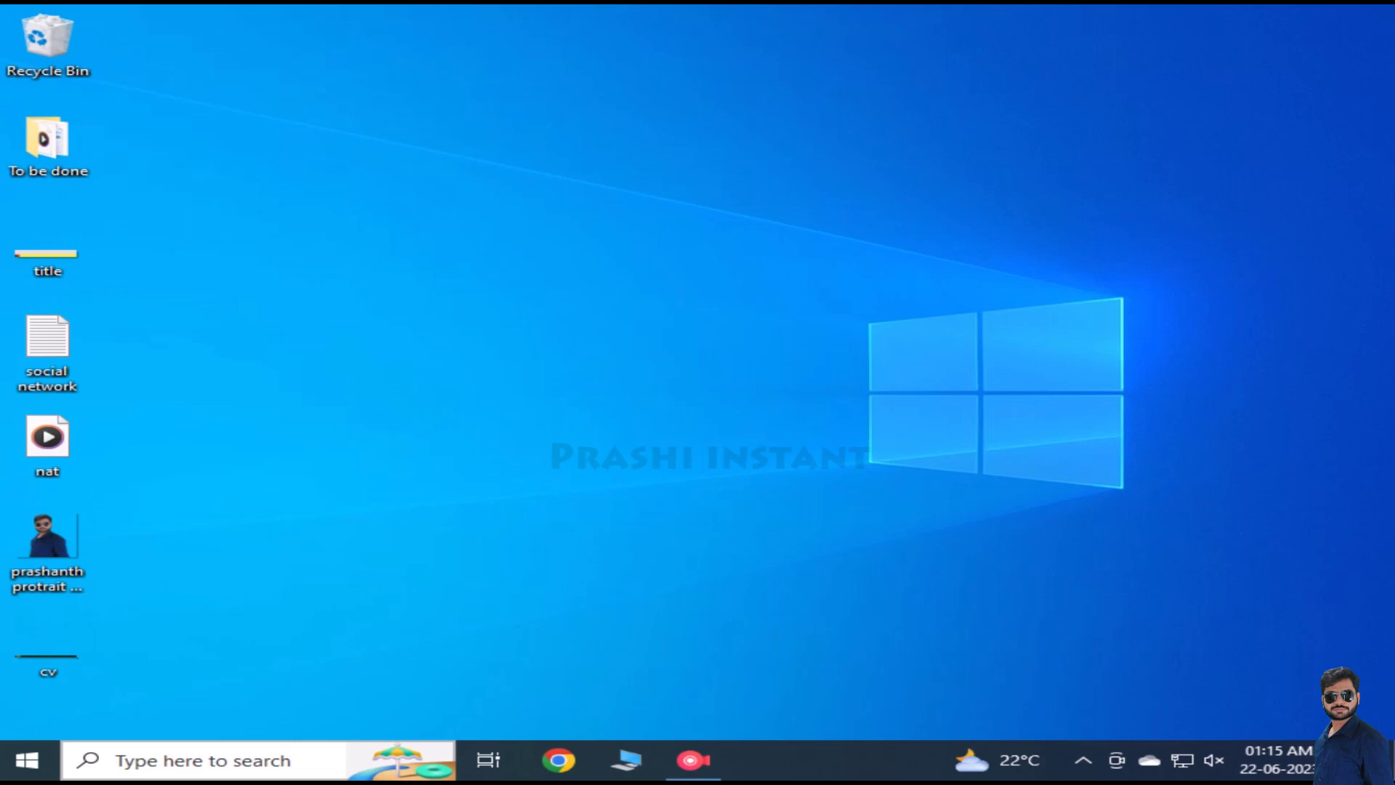
Step: Search Windows for 'tally' and launch TallyPrime from the best match
key(super+s)
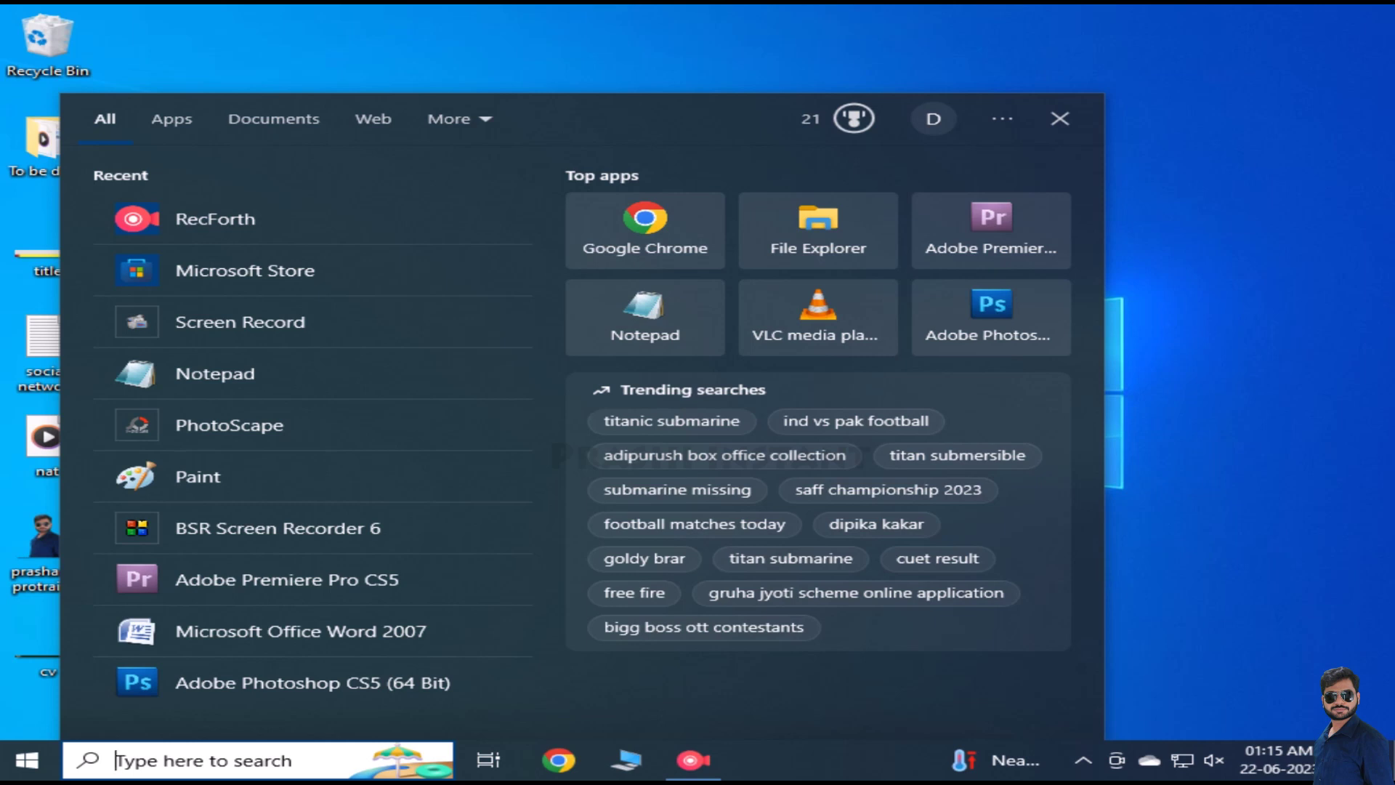
text(tall)
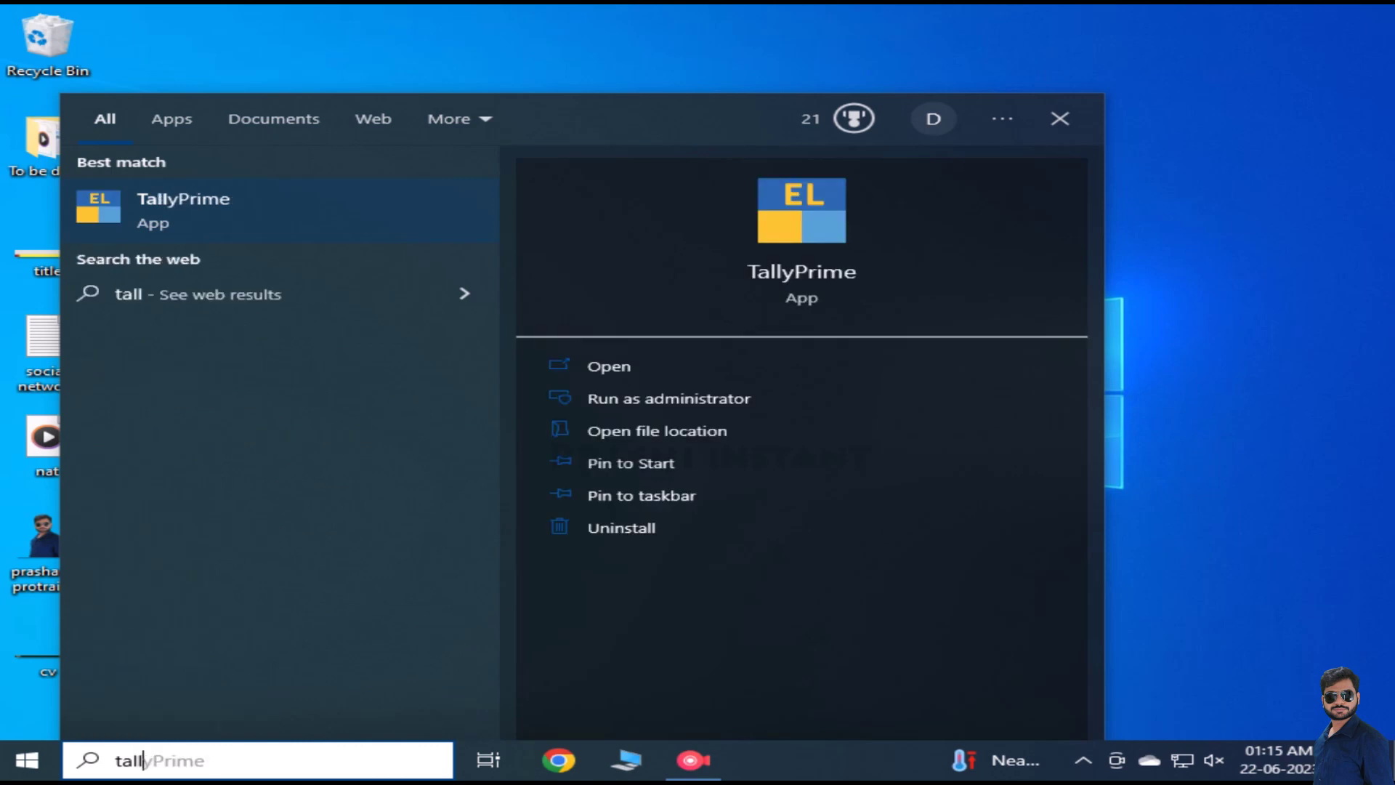
text(y)
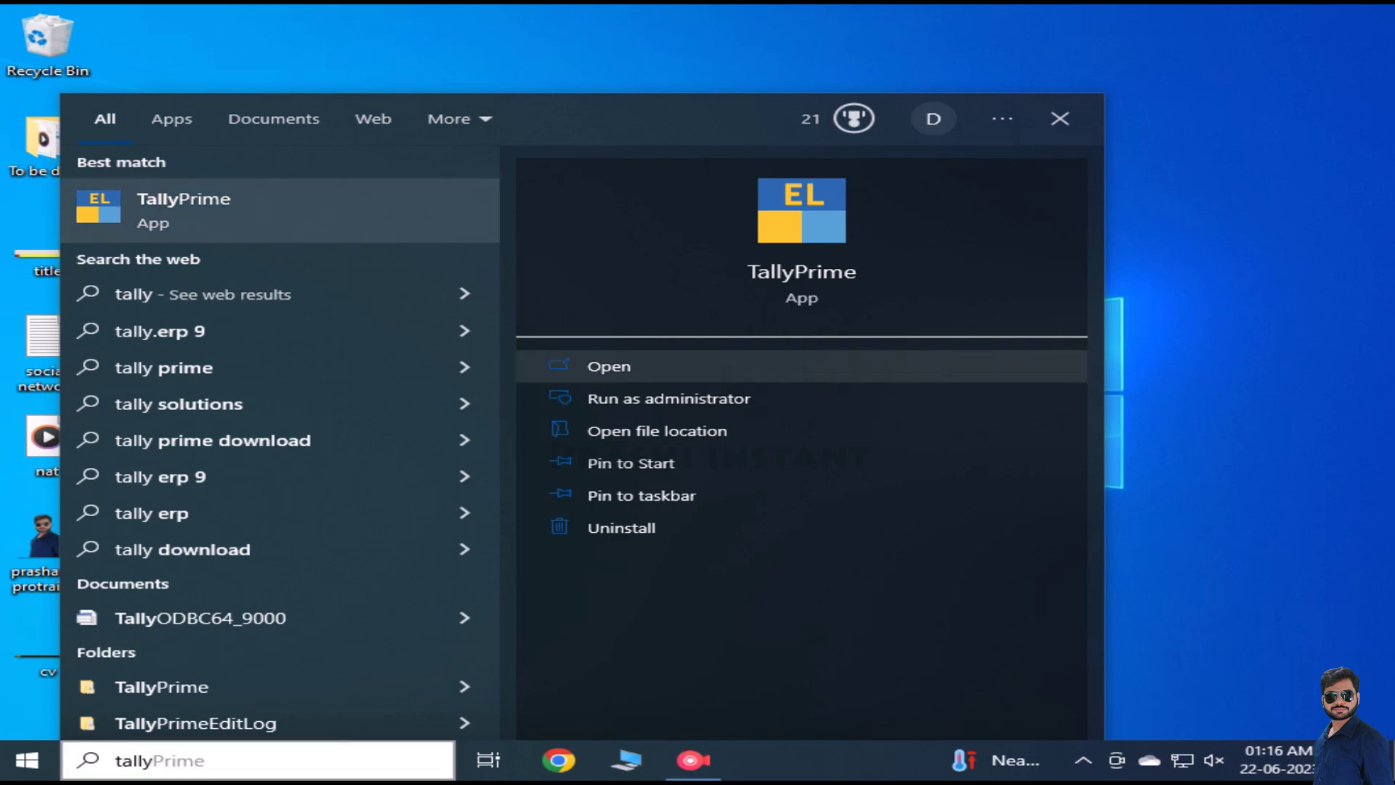
click(609, 367)
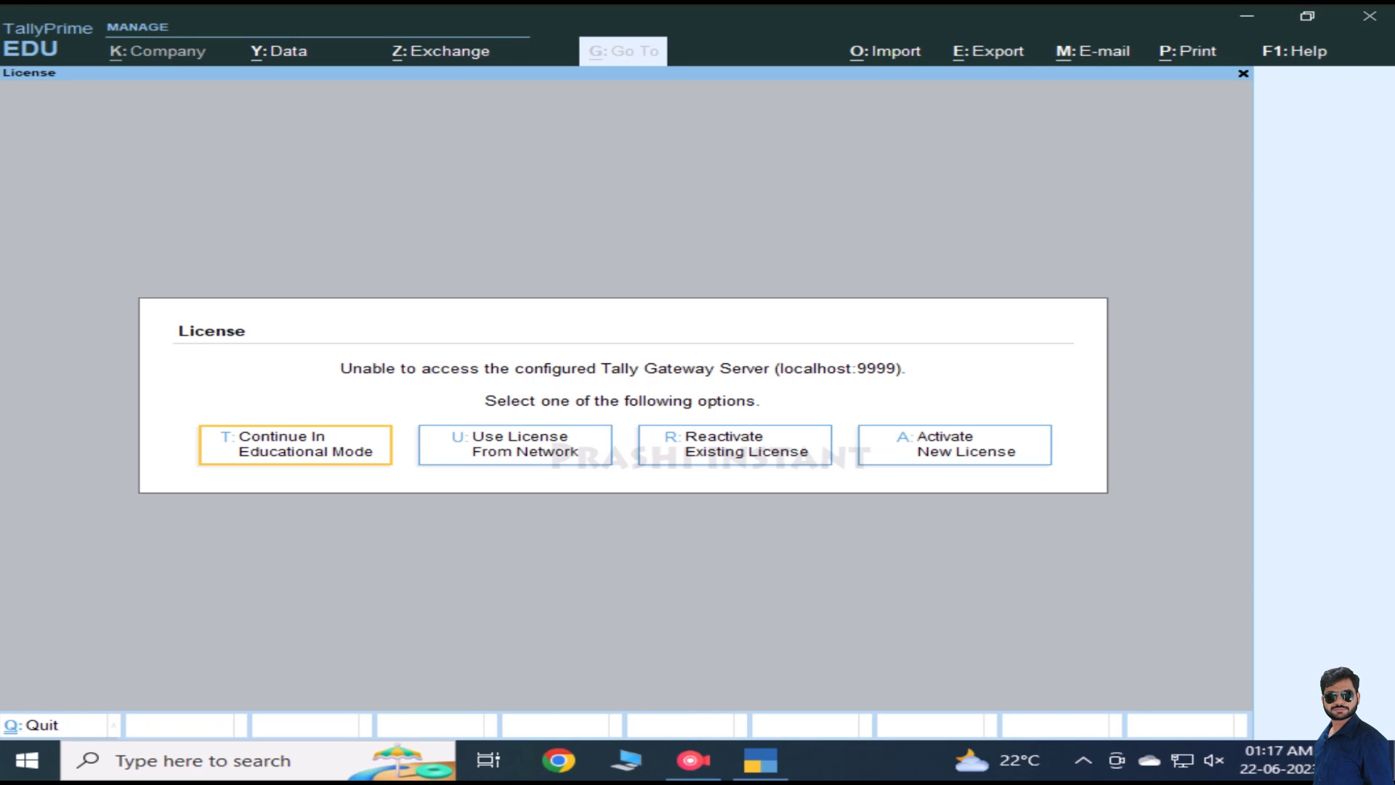
Step: Get past the License screen by choosing Continue In Educational Mode
key(Right)
key(Left)
key(Right)
key(Left)
key(Return)
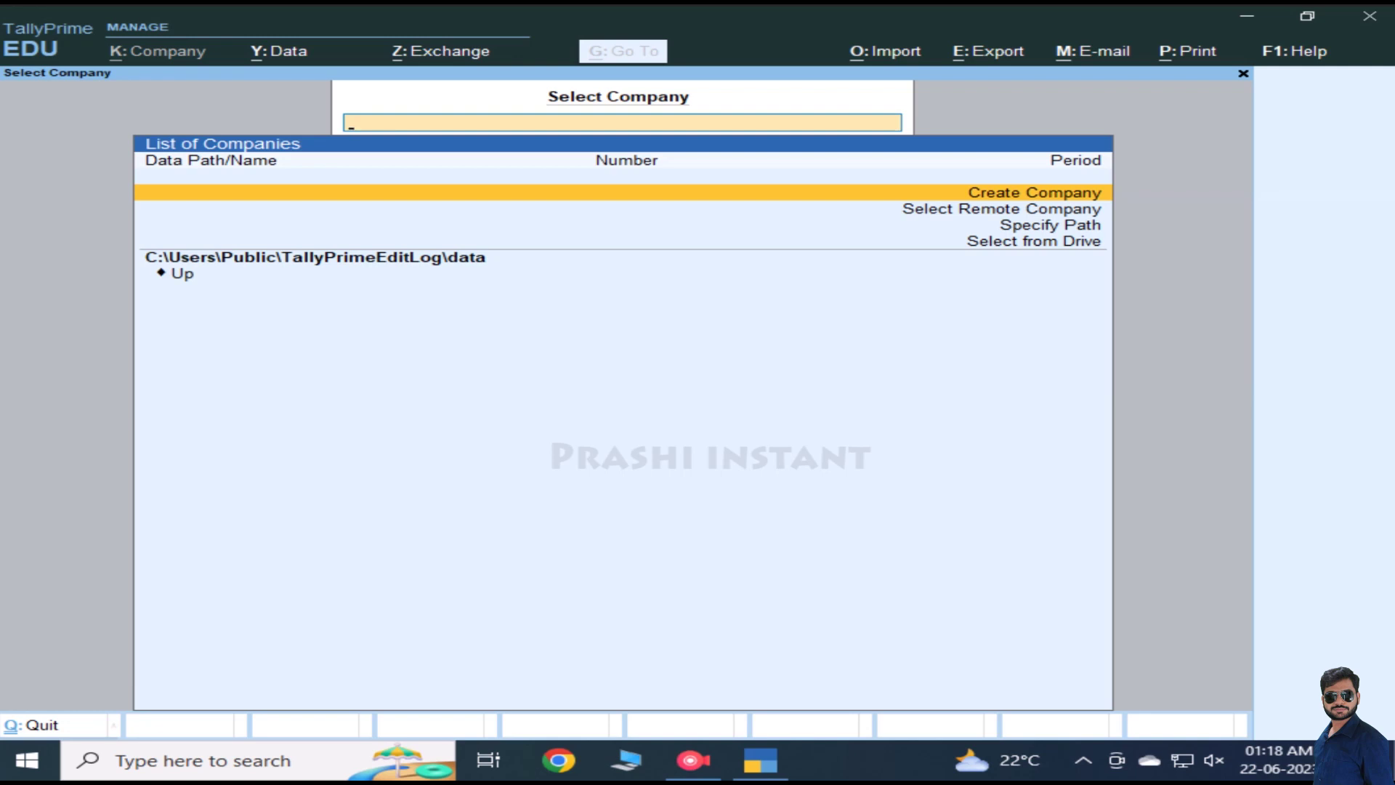
Step: Exit TallyPrime from Select Company, answering Yes at the Quit? prompt
key(Escape)
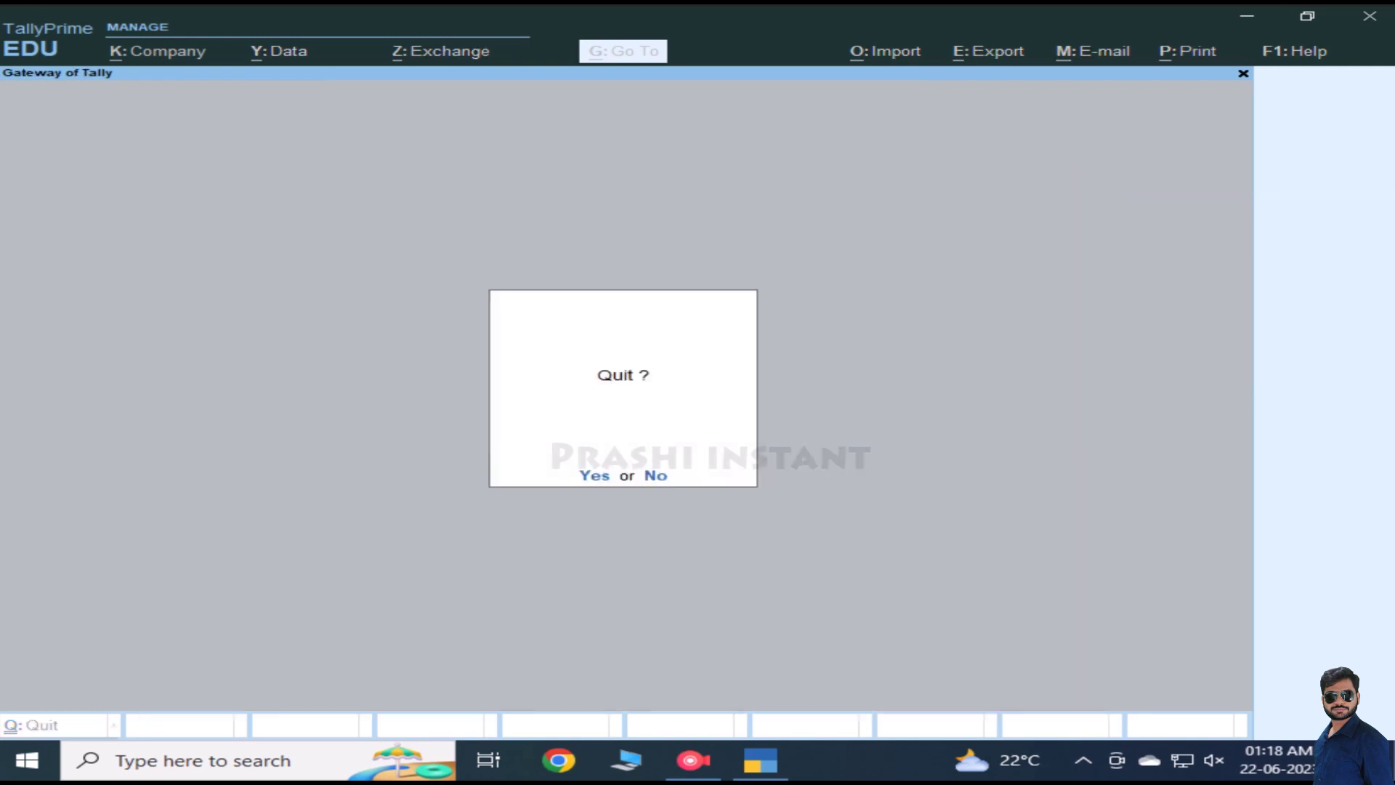
key(n)
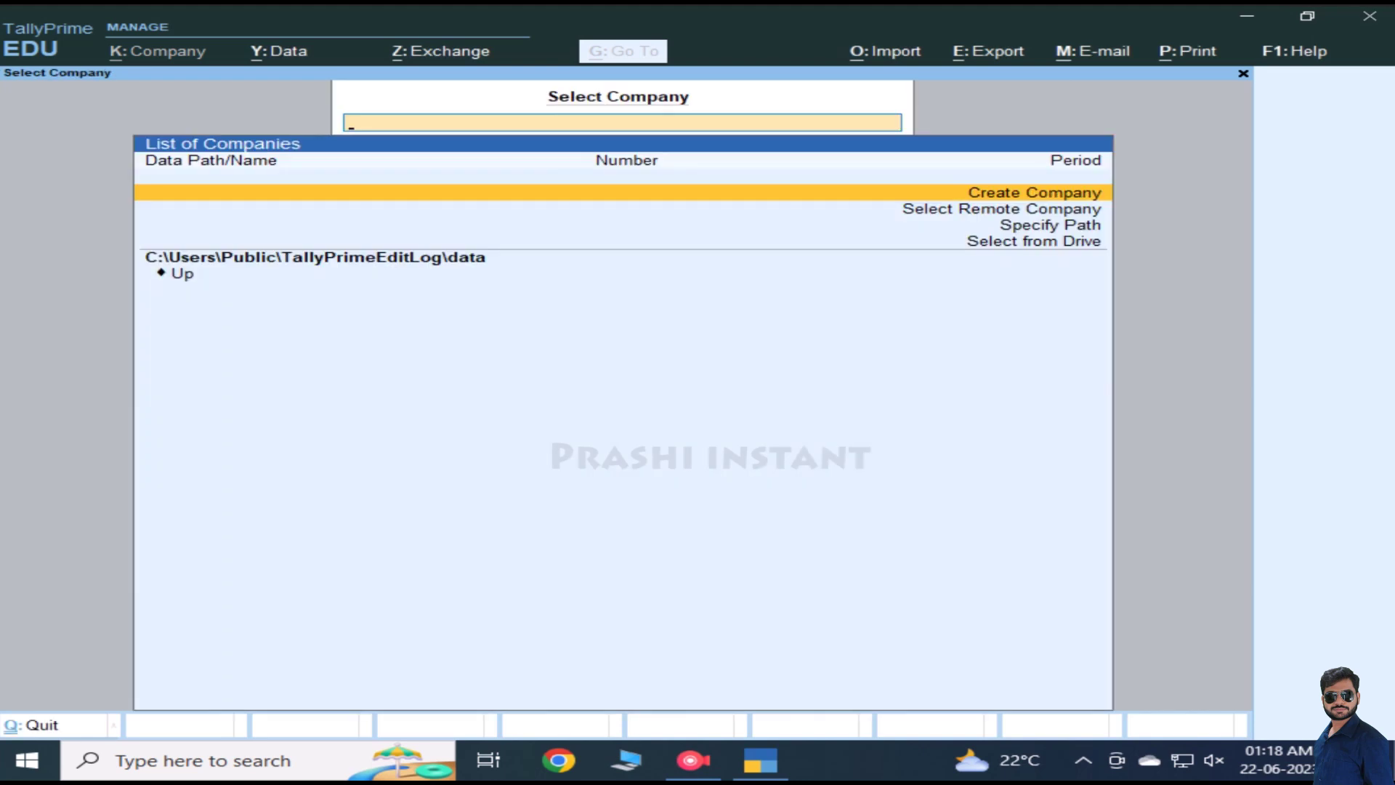
key(Escape)
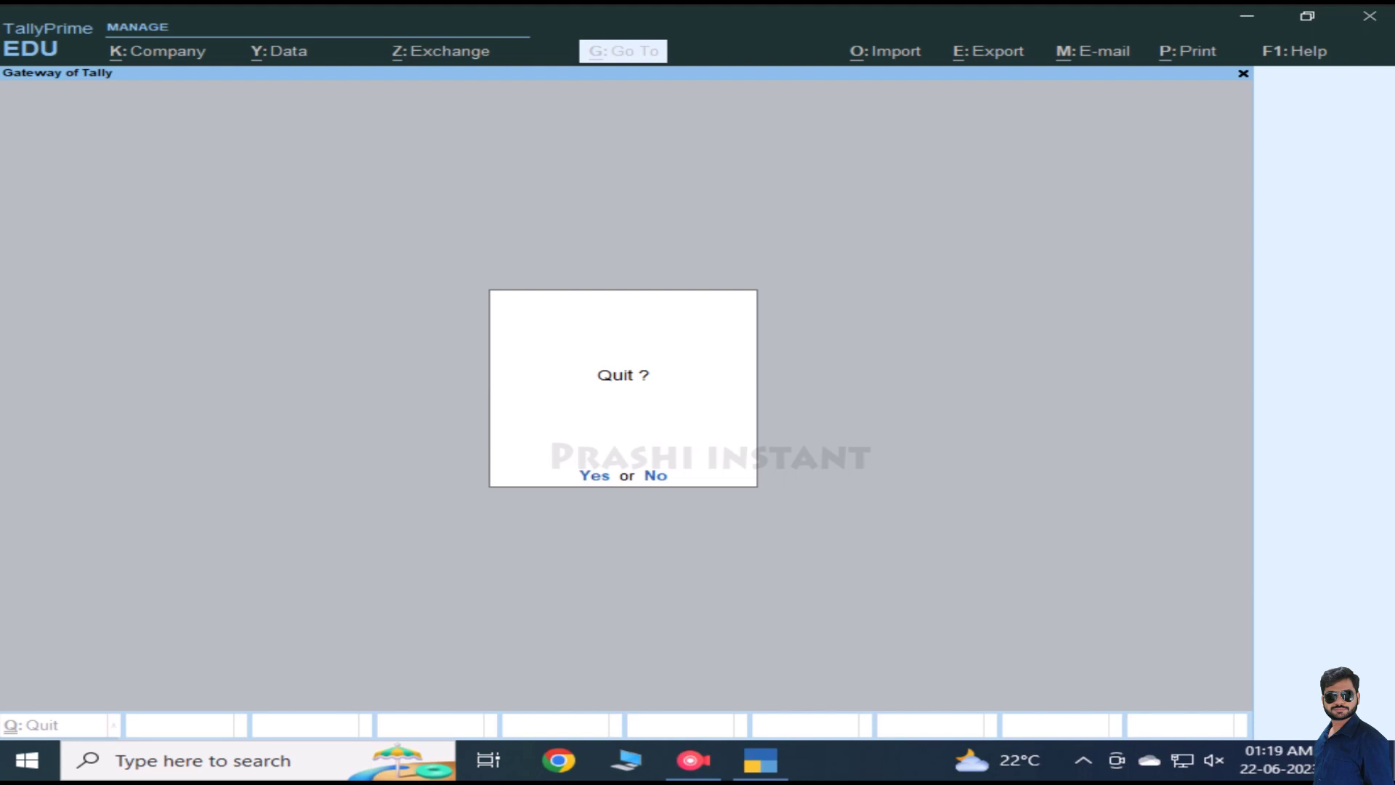
key(y)
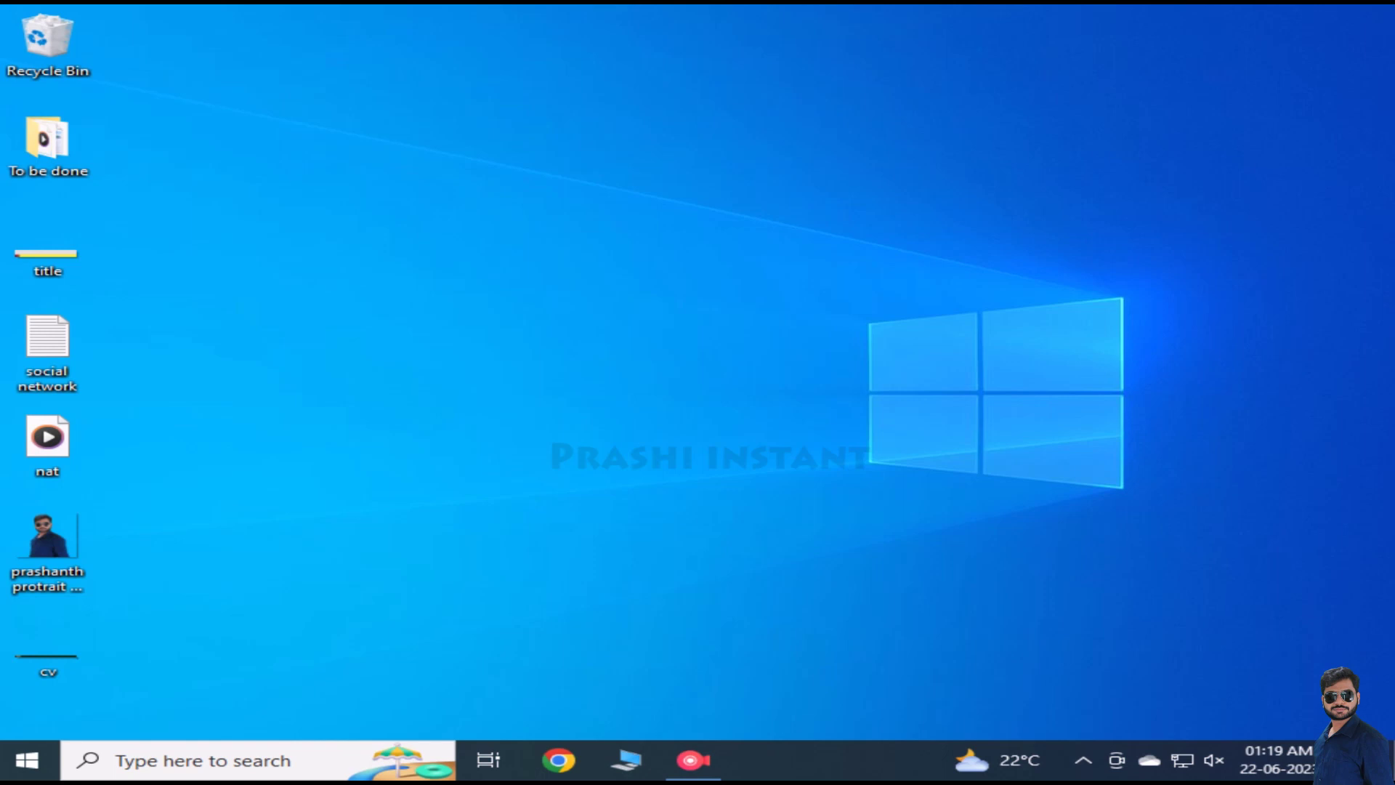
Step: Relaunch TallyPrime from recent apps and continue in Educational Mode
click(203, 760)
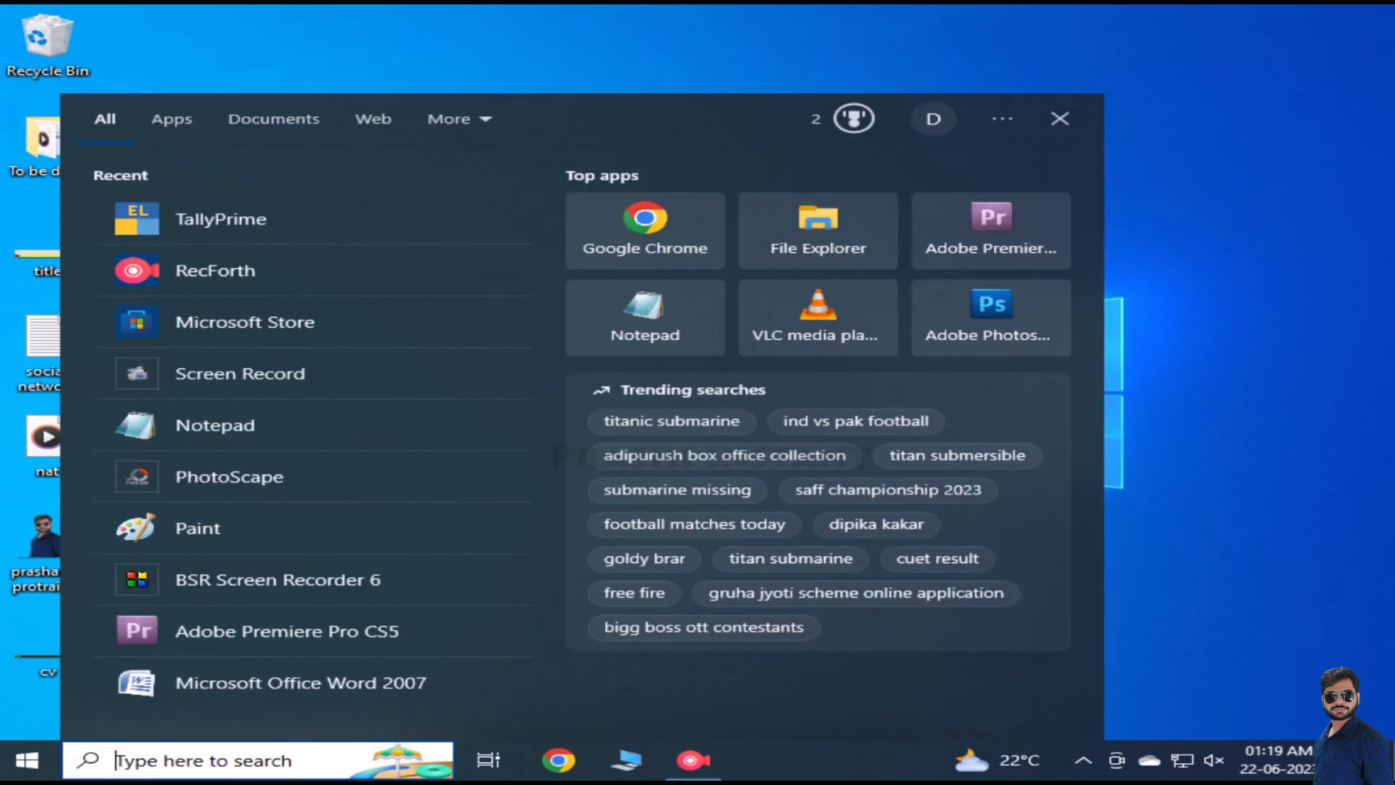
key(Escape)
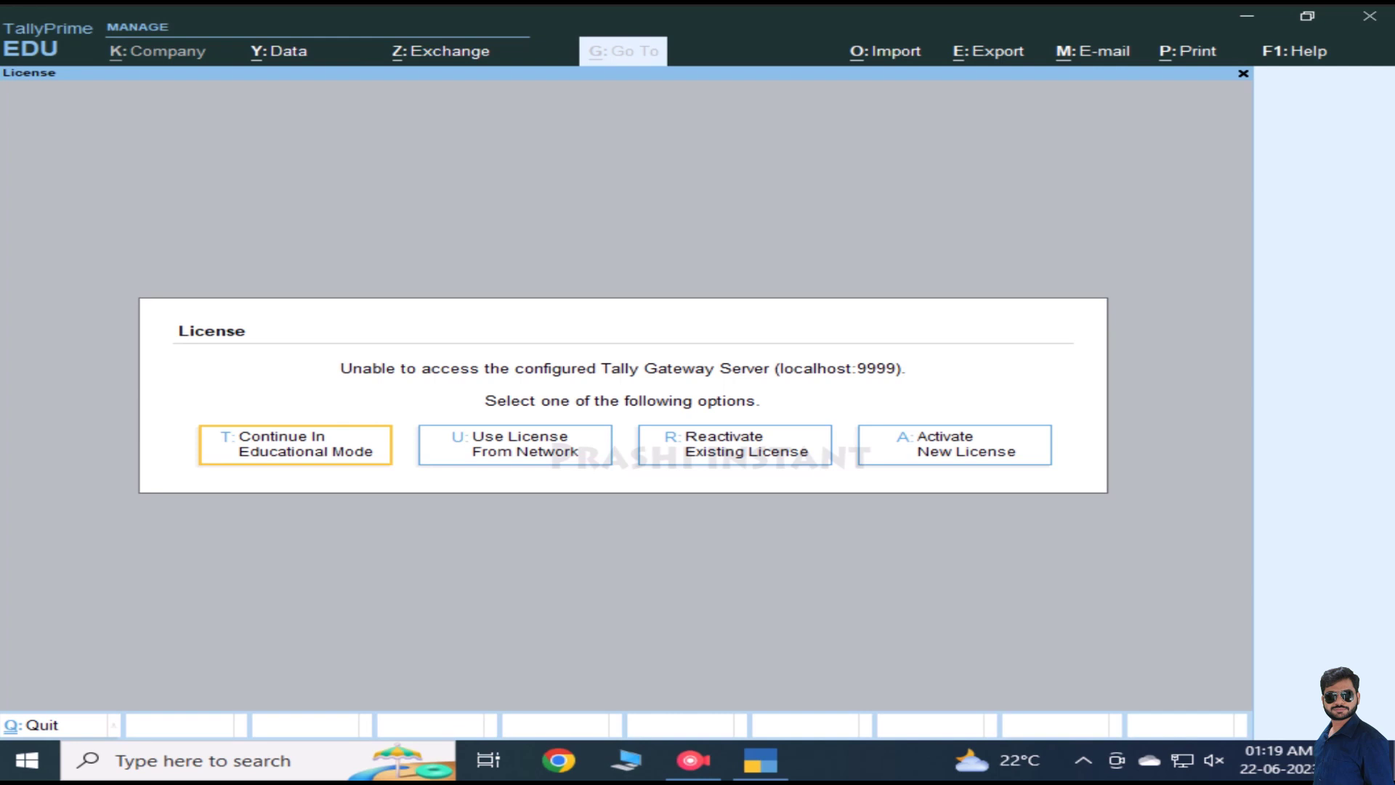
key(t)
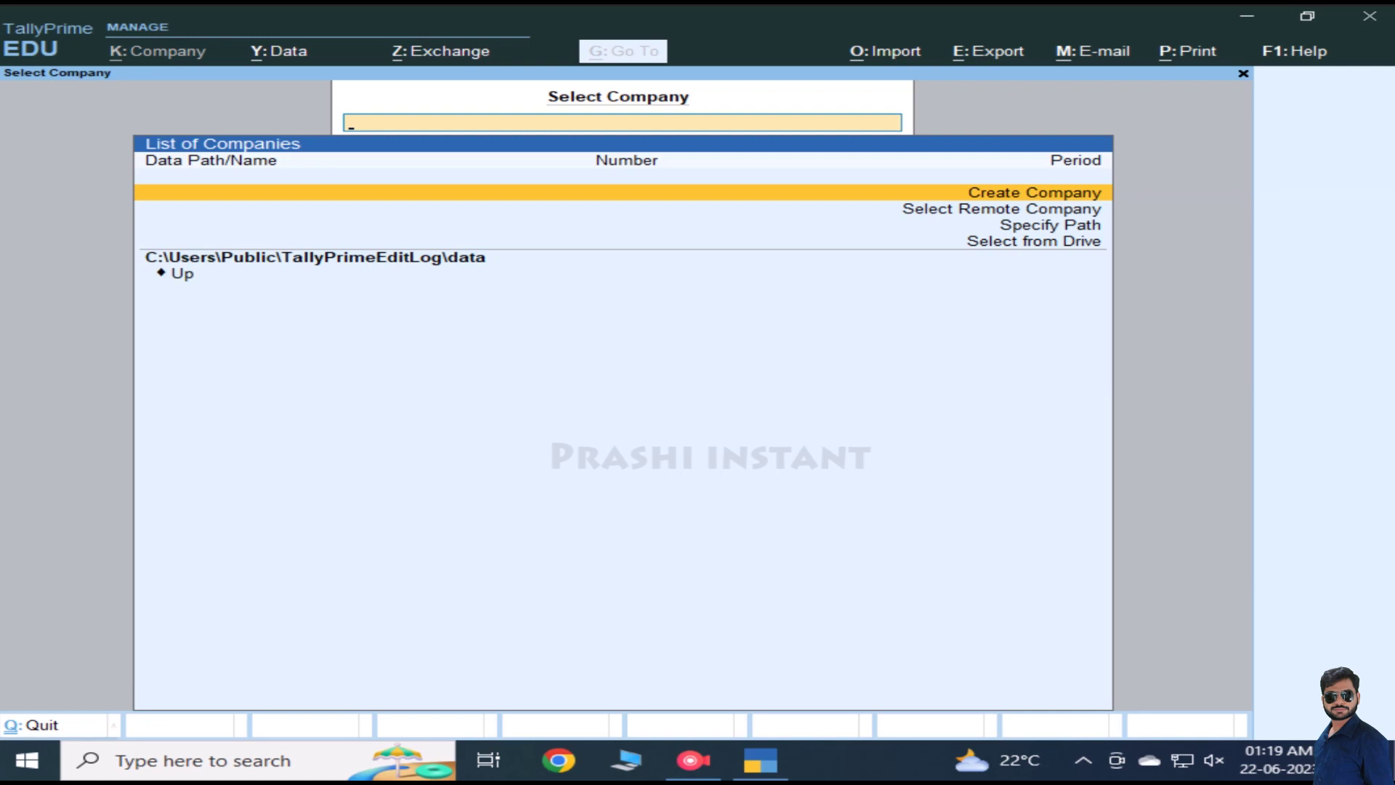
Step: Choose Create Company in the List of Companies to get a blank Company Creation form
key(Down)
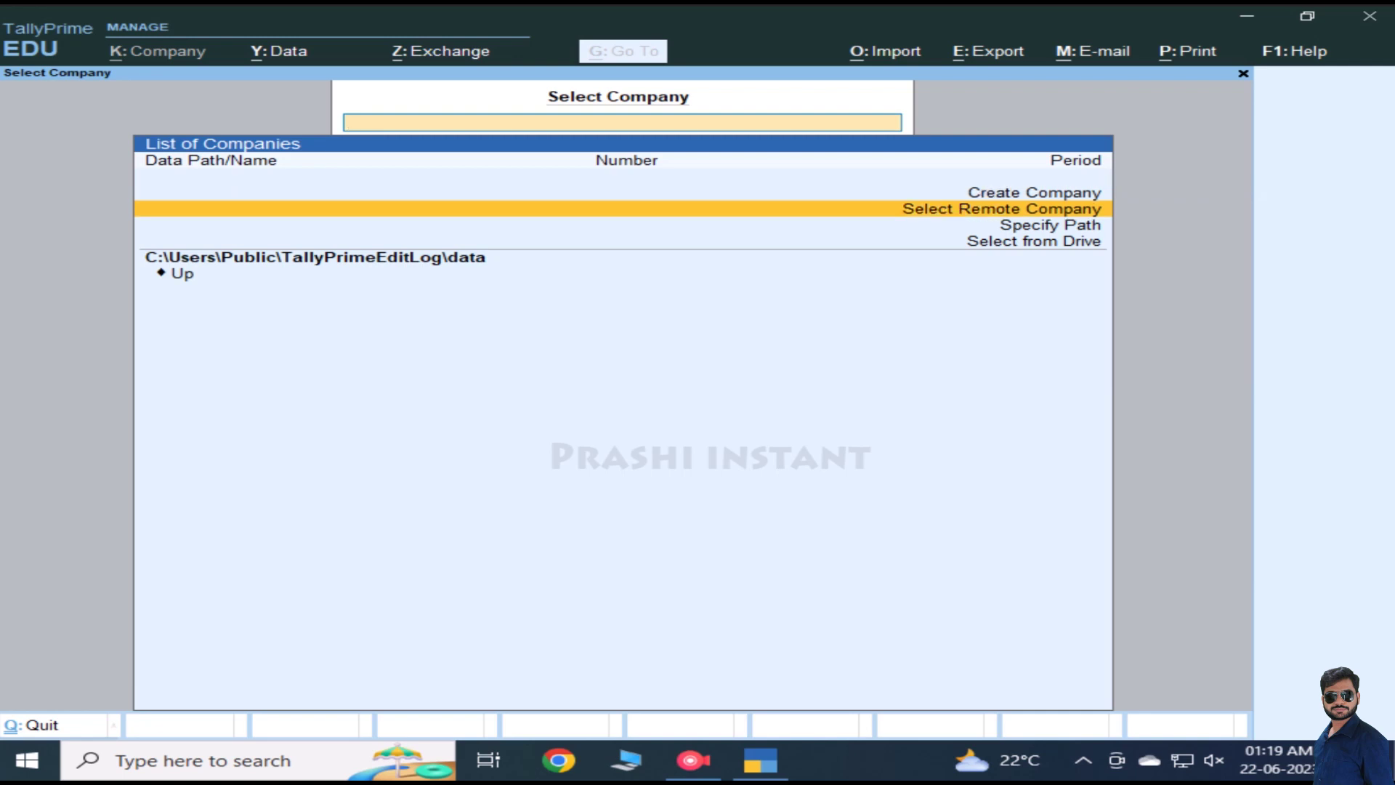
key(Up)
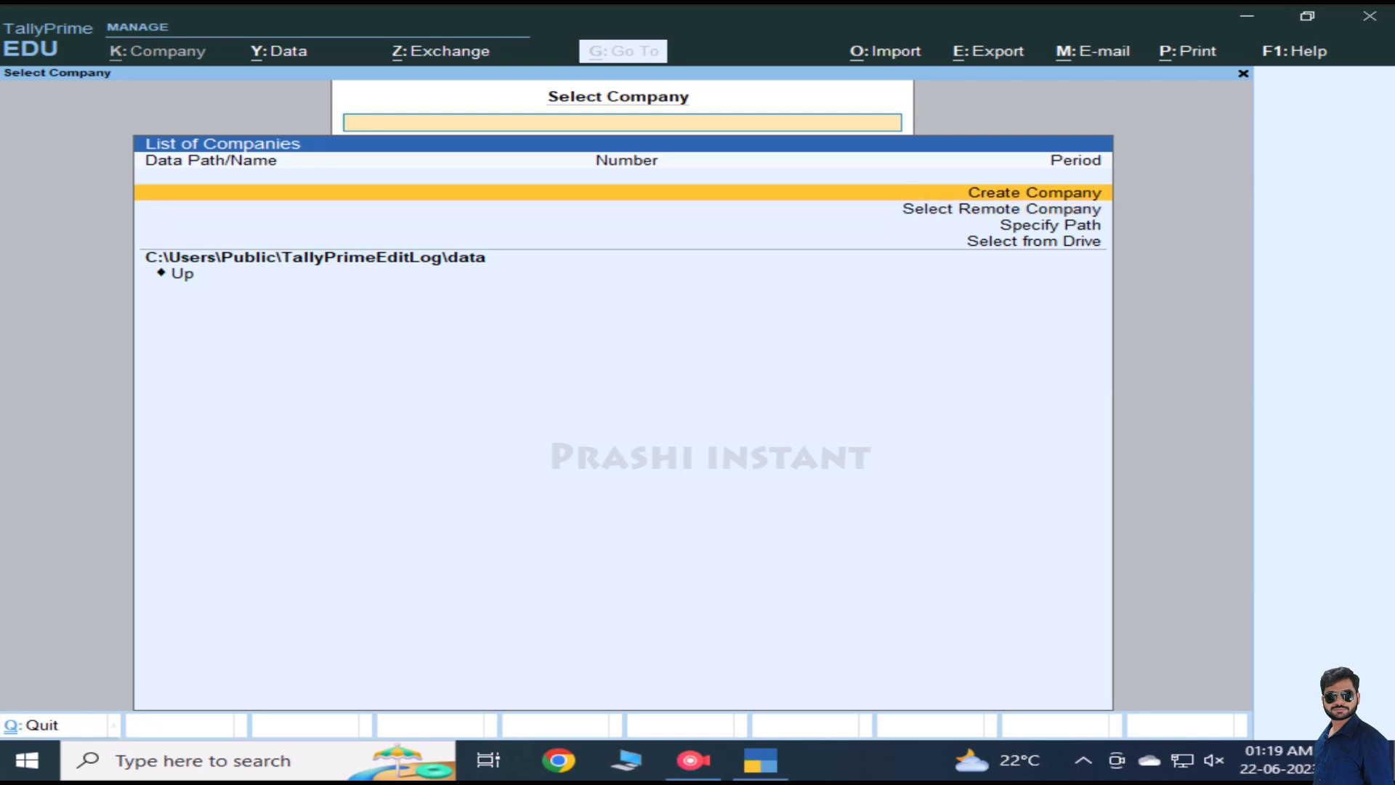
key(Down)
key(Down)
key(Down)
key(Up)
key(Up)
key(Up)
key(Return)
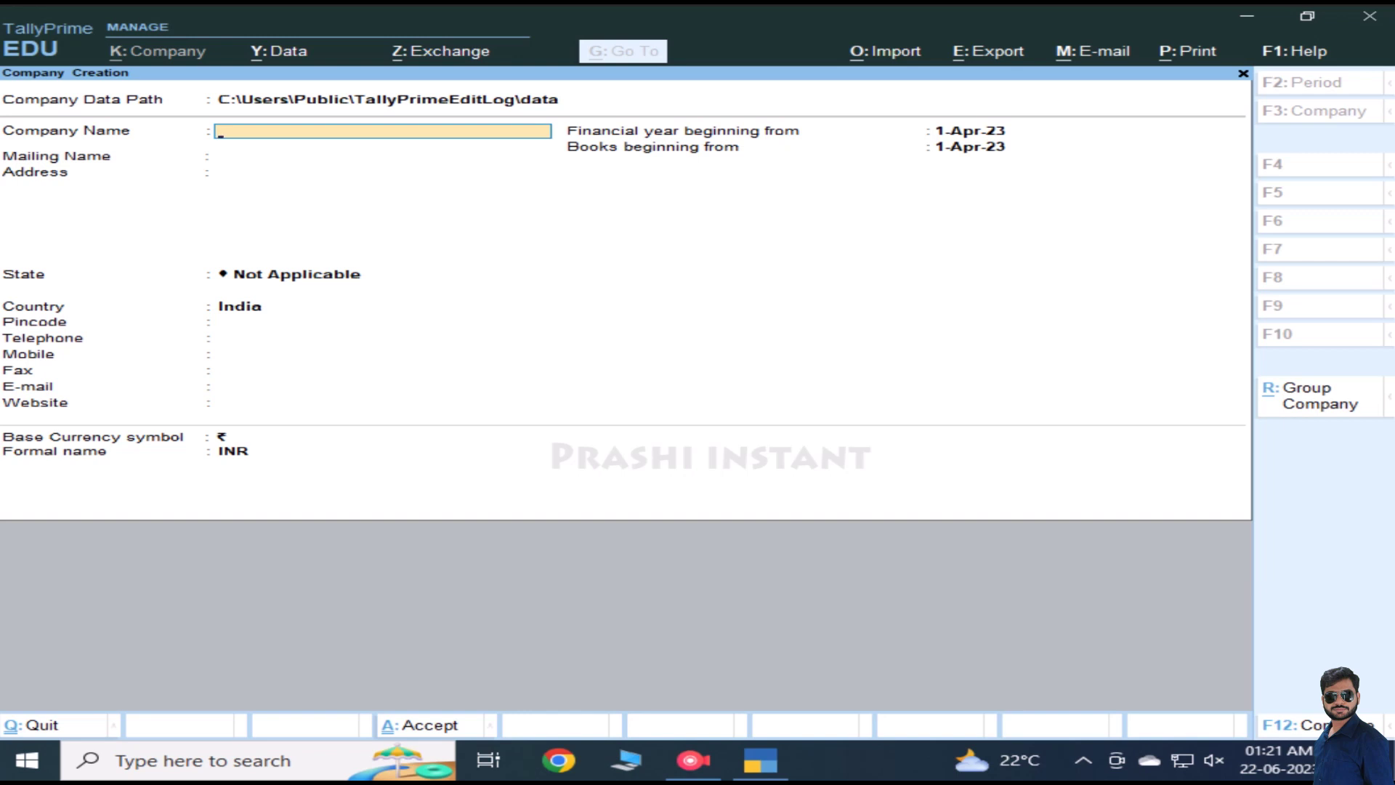
Step: Enter 'Prash Company' as the Company Name and keep it as the Mailing Name
text(Prash Company)
key(Return)
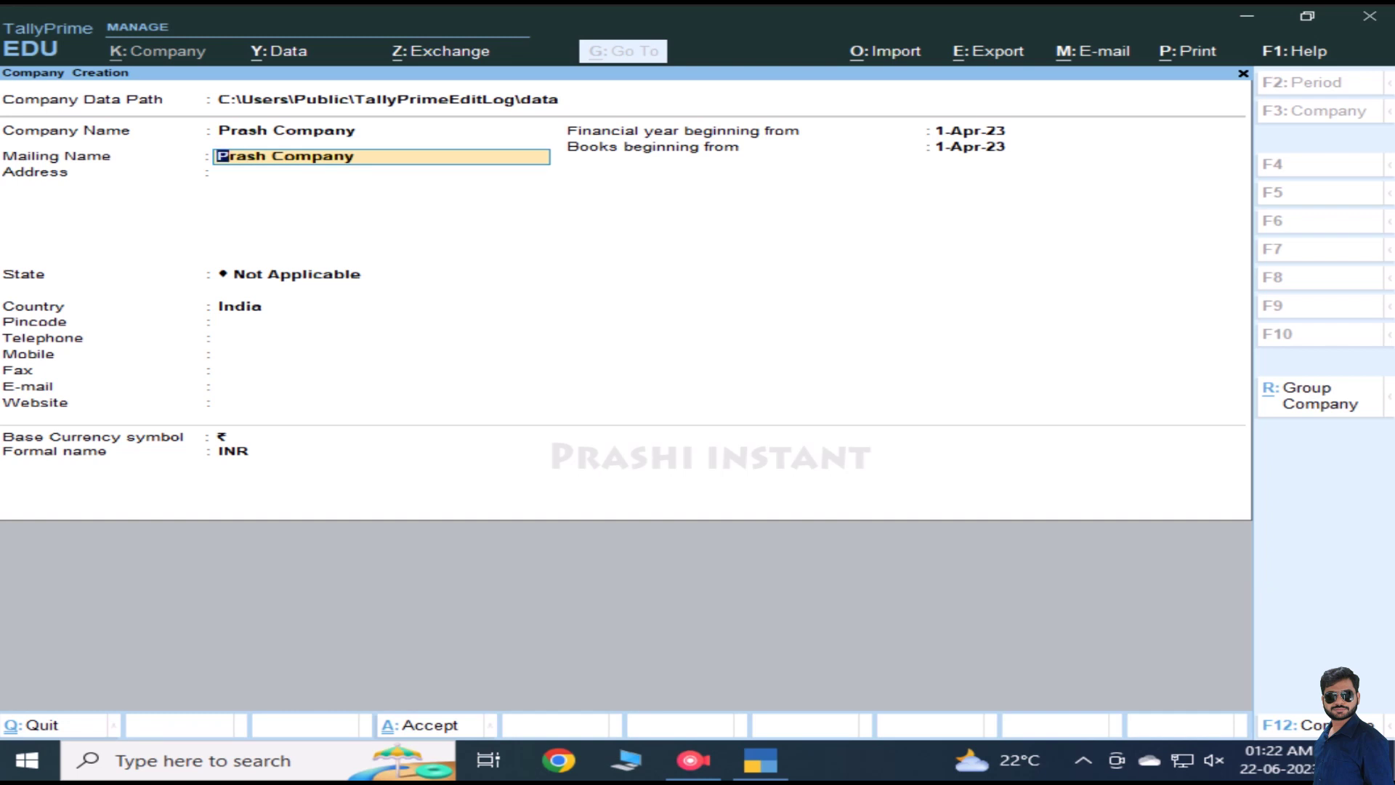
key(Return)
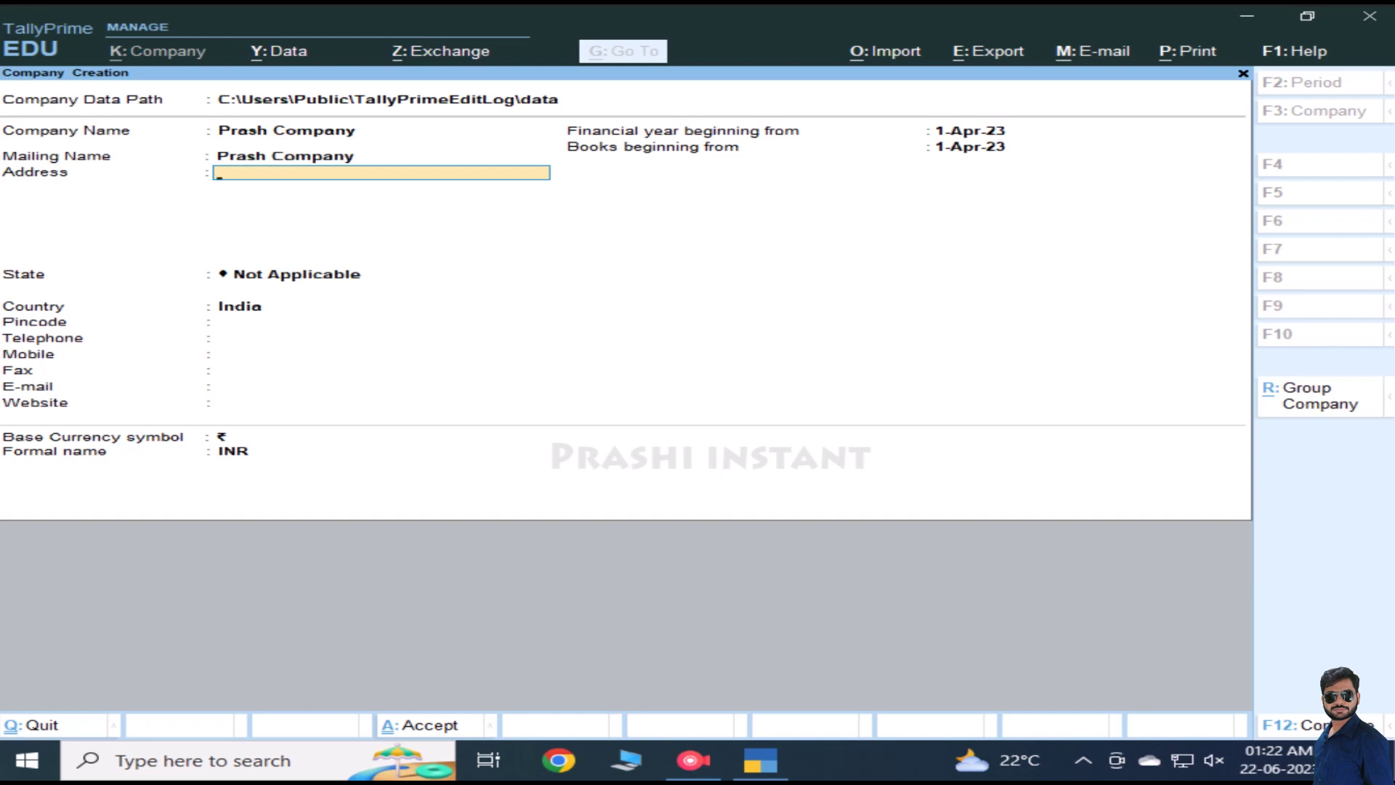
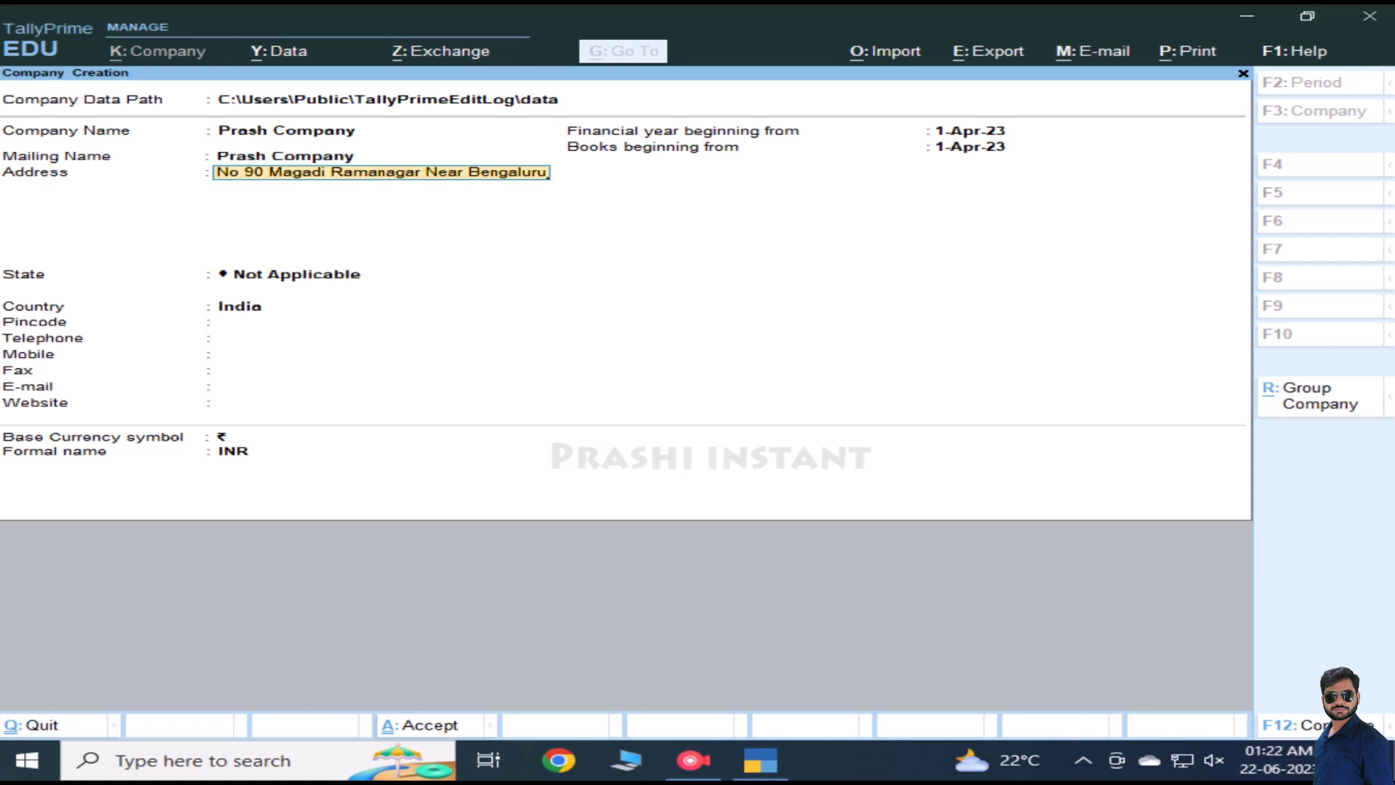
Step: Fill in the company's street address with a second 'Land Mark' line, then move to State
key(Return)
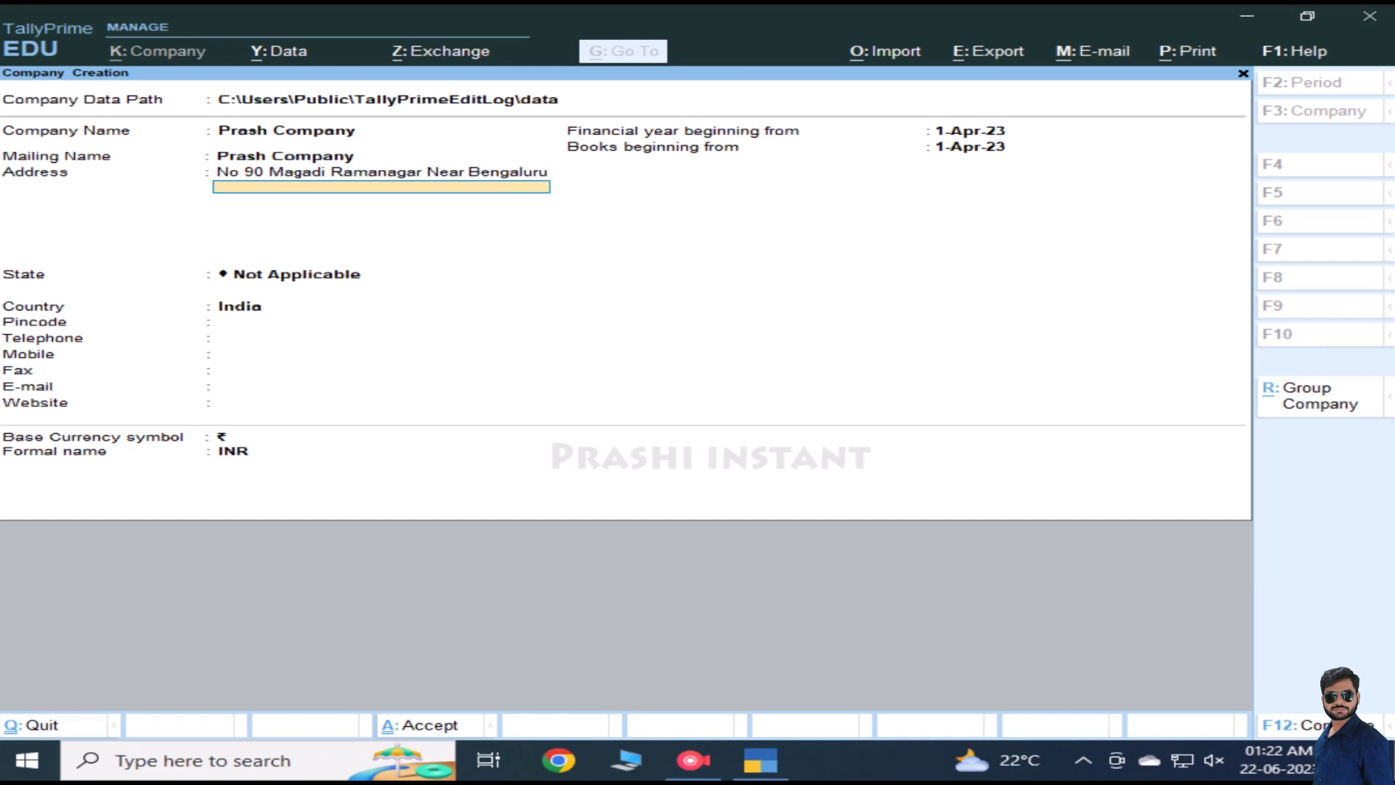
text(Land Mark)
key(Return)
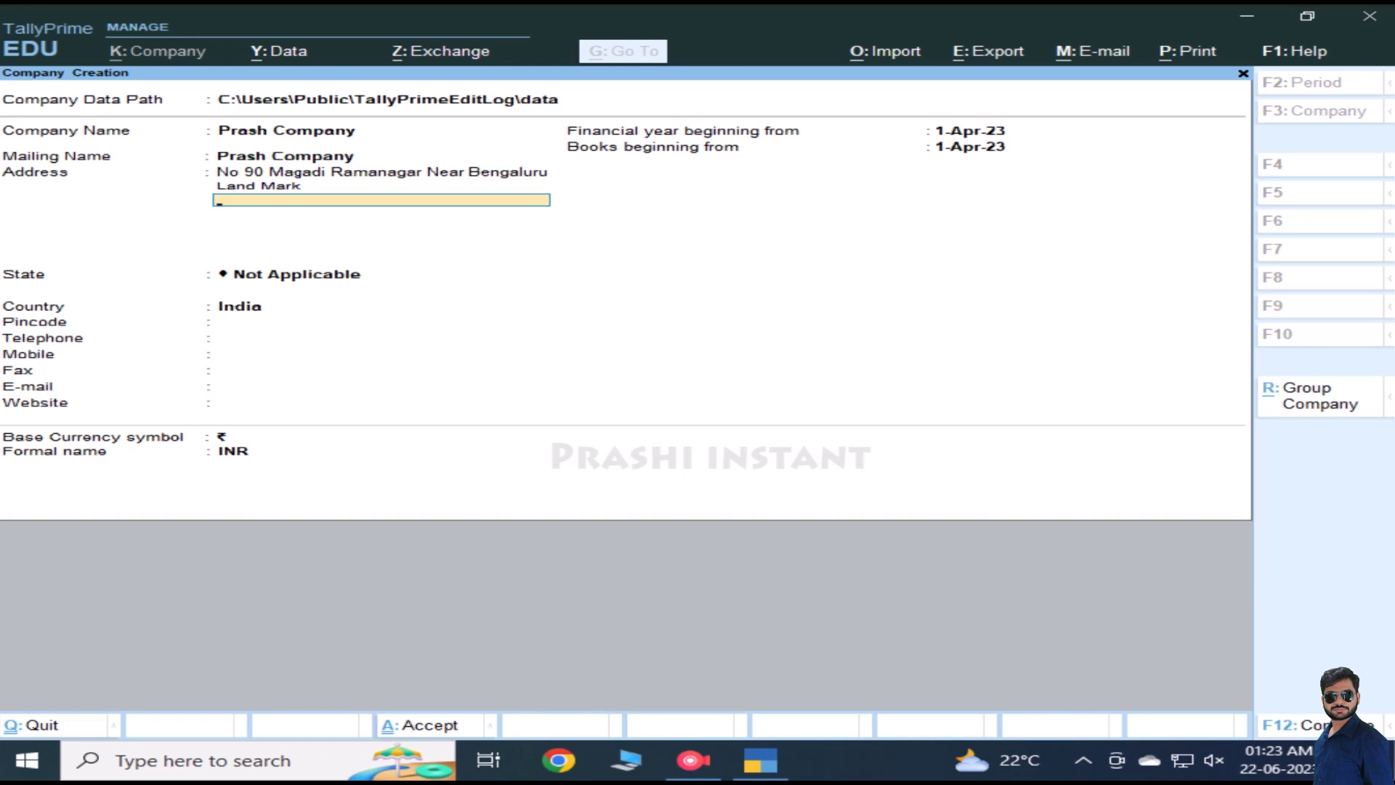
key(Return)
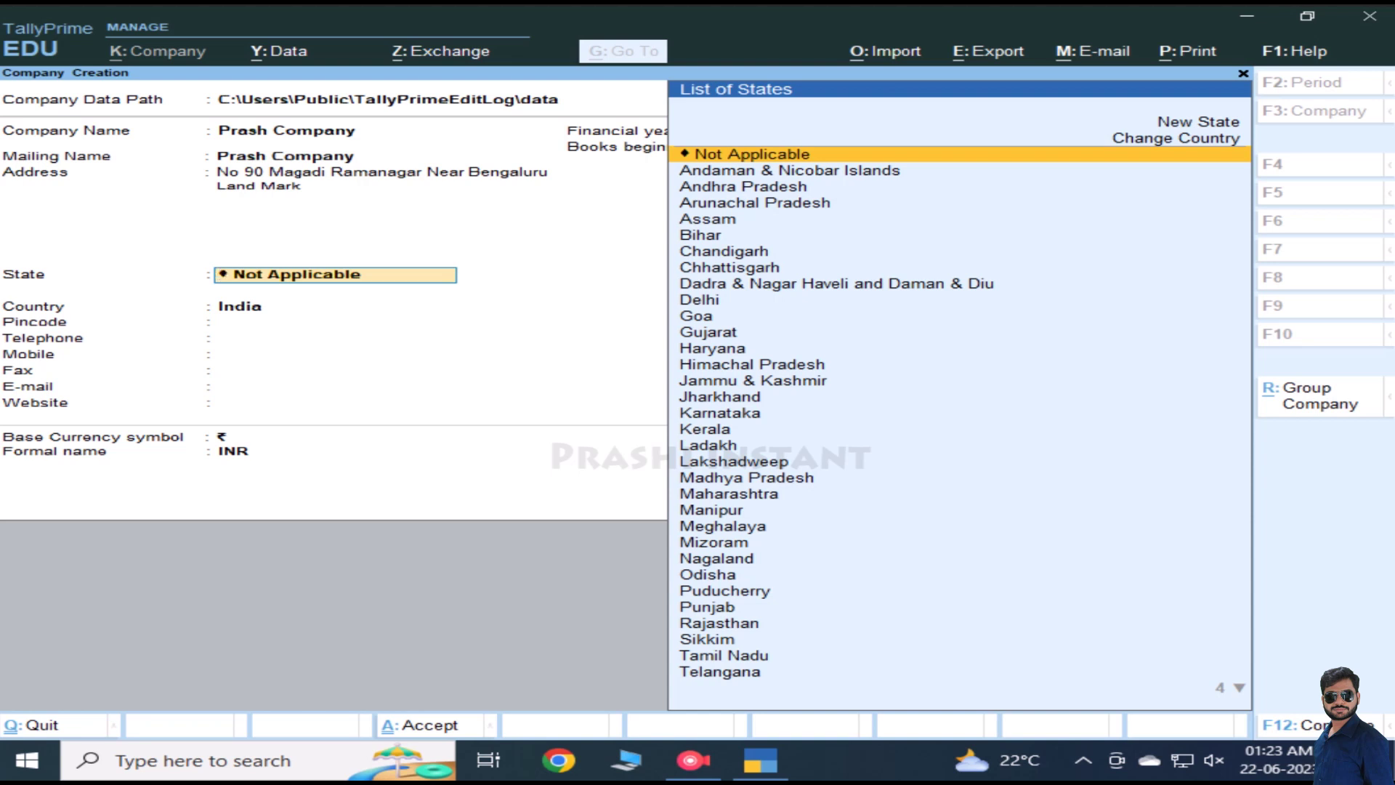
Step: Filter the List of States with 'Kar' and pick Karnataka
key(Down)
key(Down)
key(Down)
key(Down)
key(Down)
key(Down)
key(Down)
key(Down)
key(Down)
key(Down)
key(Down)
key(Down)
key(Down)
key(Down)
key(Down)
key(Down)
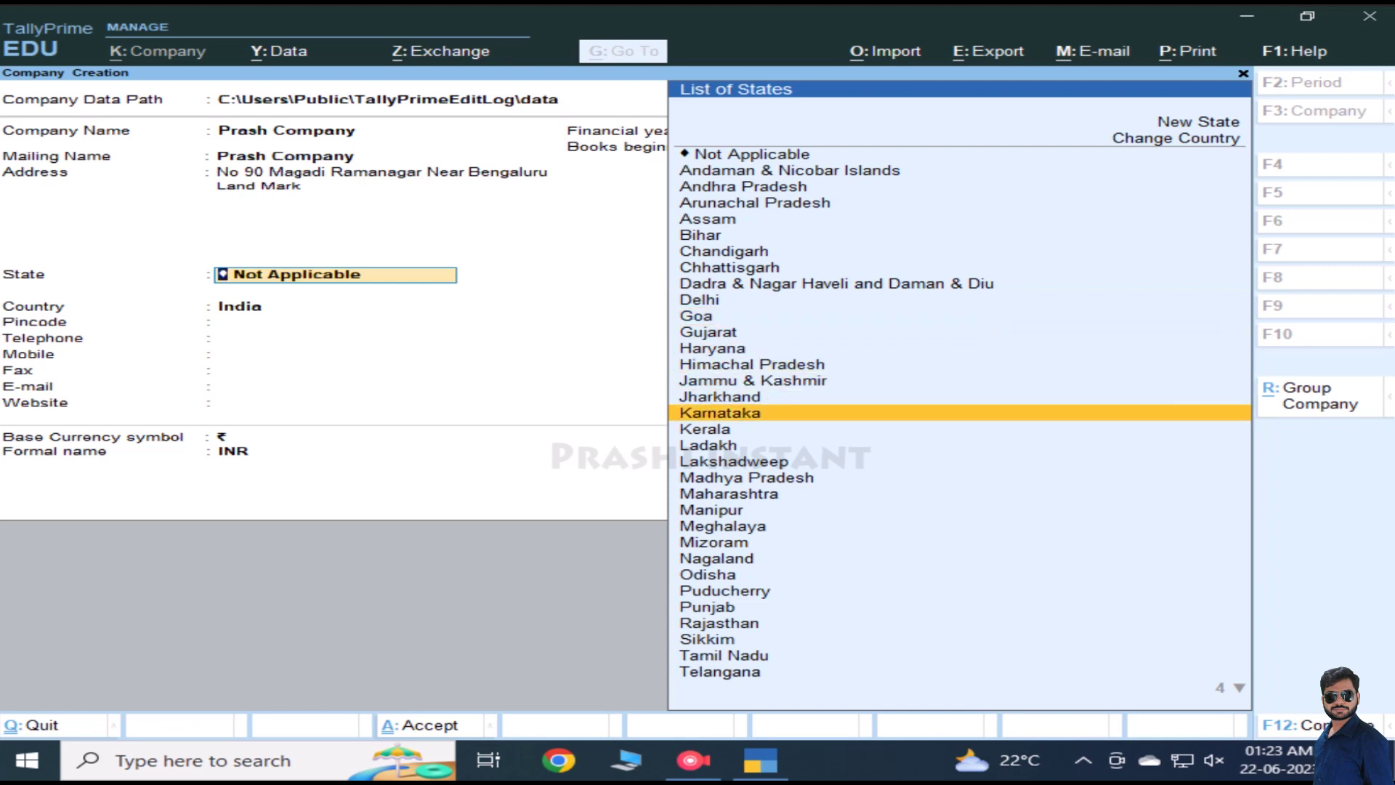
text(K)
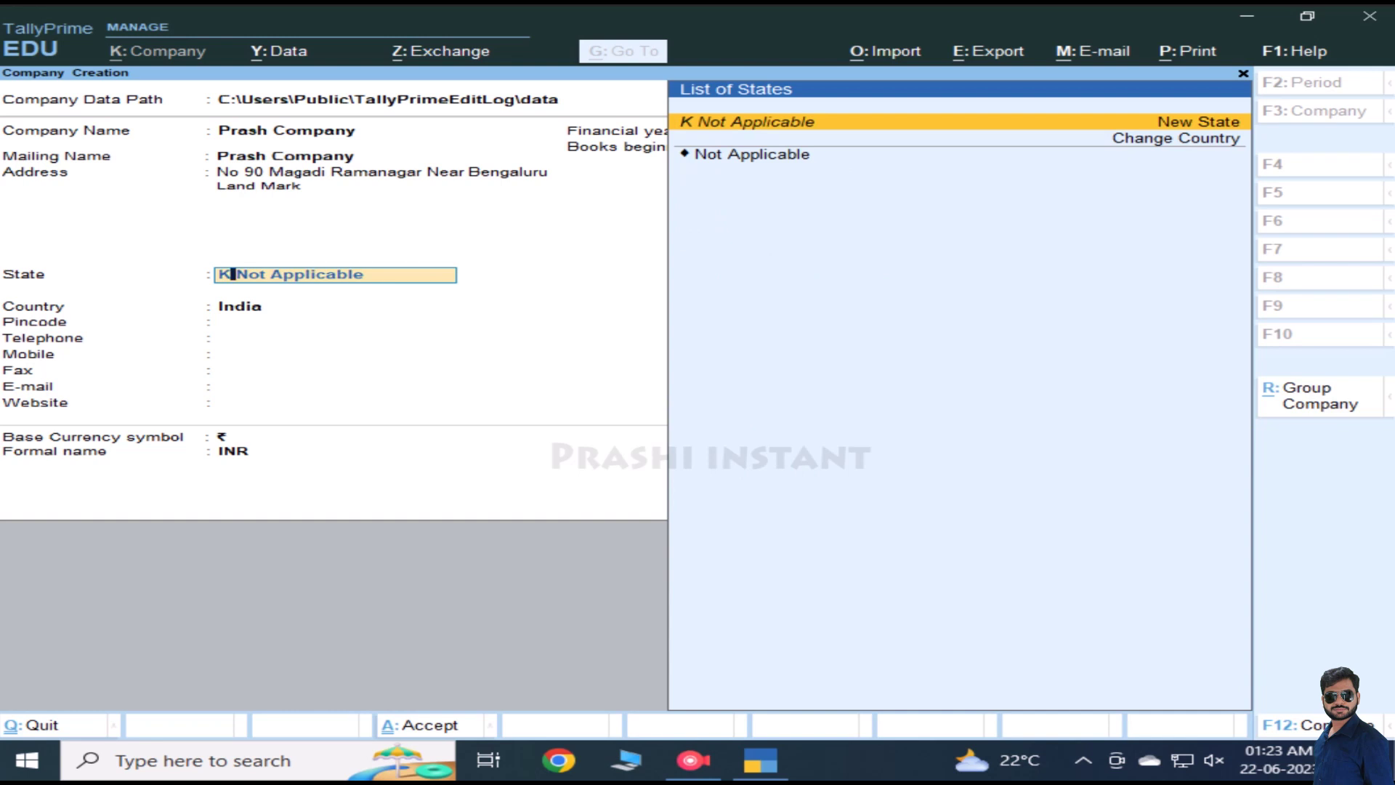
key(BackSpace)
key(BackSpace)
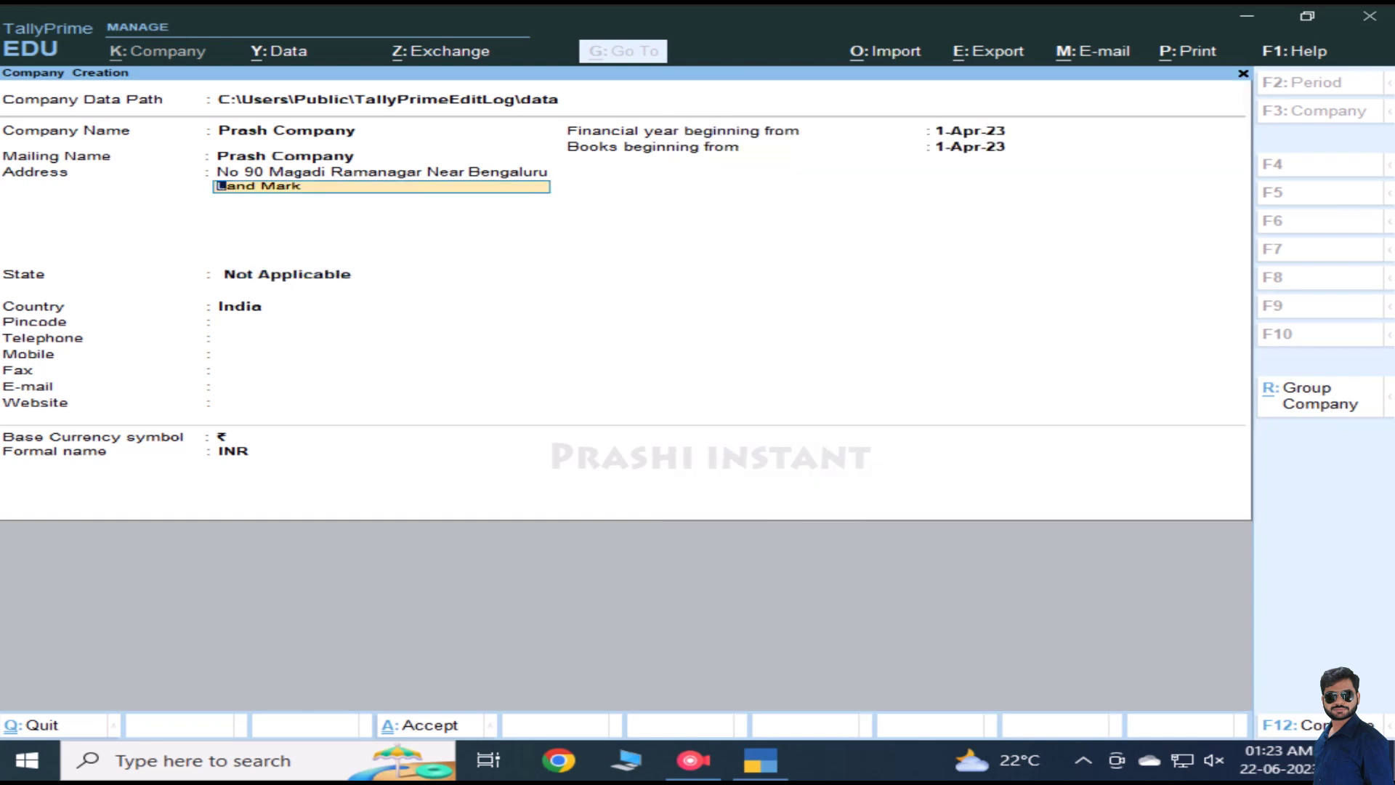
key(Return)
key(Return)
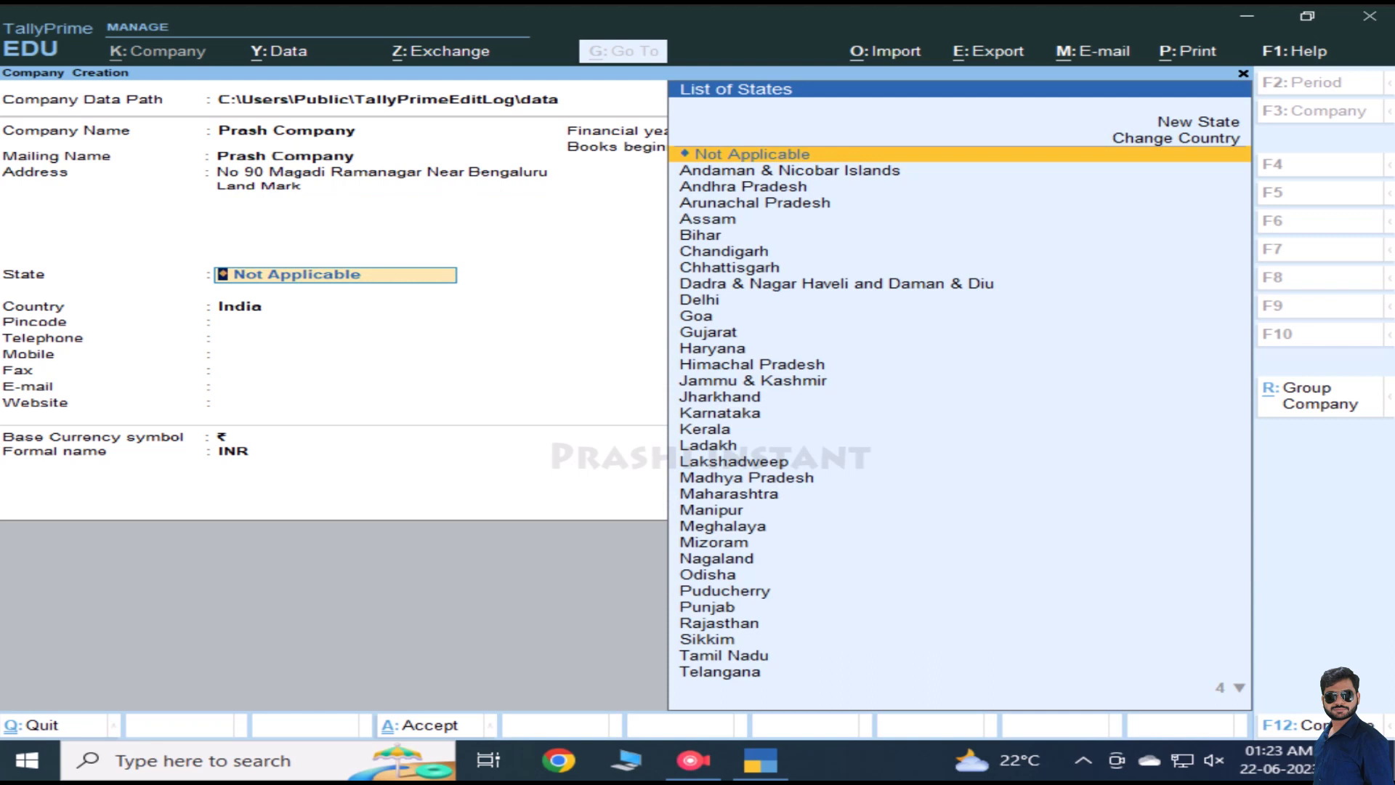
text(Ka)
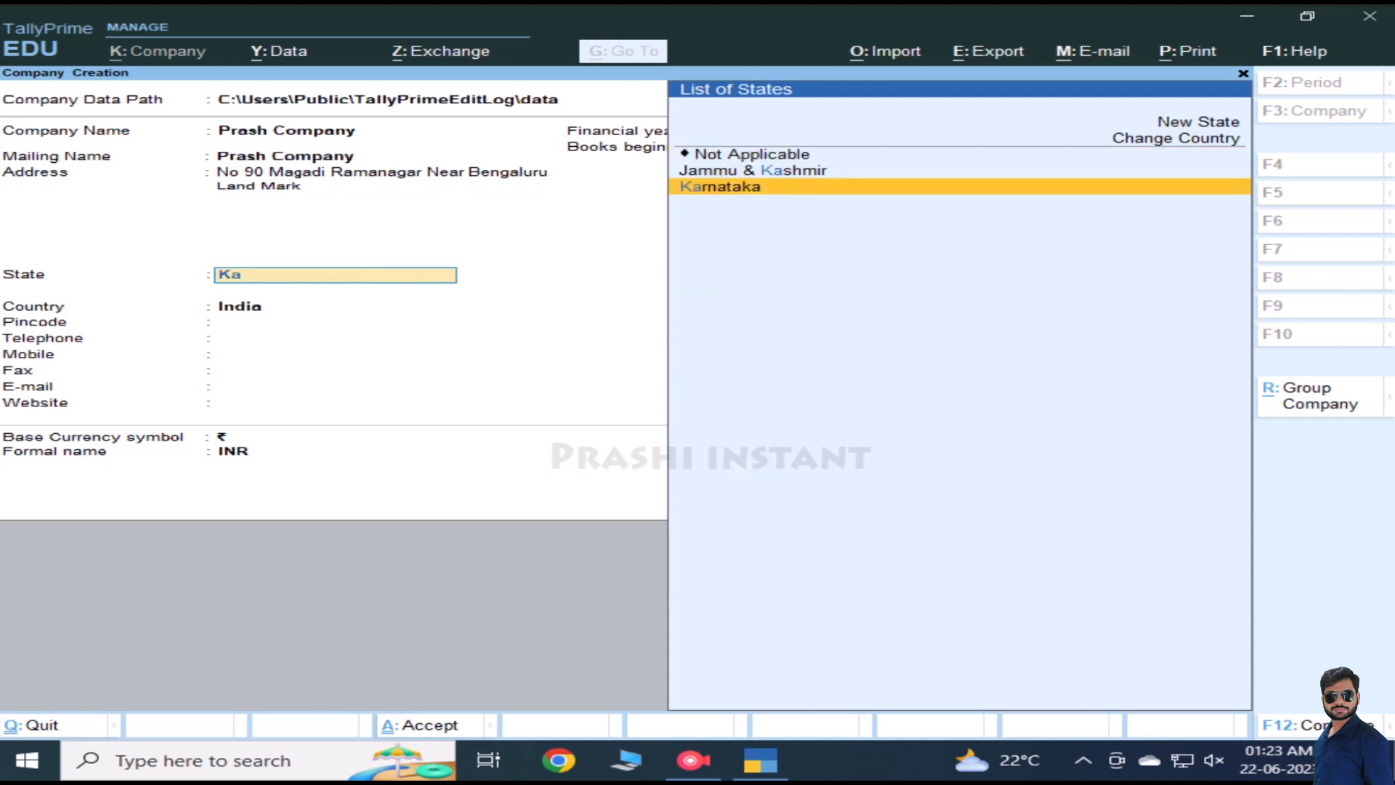
text(r)
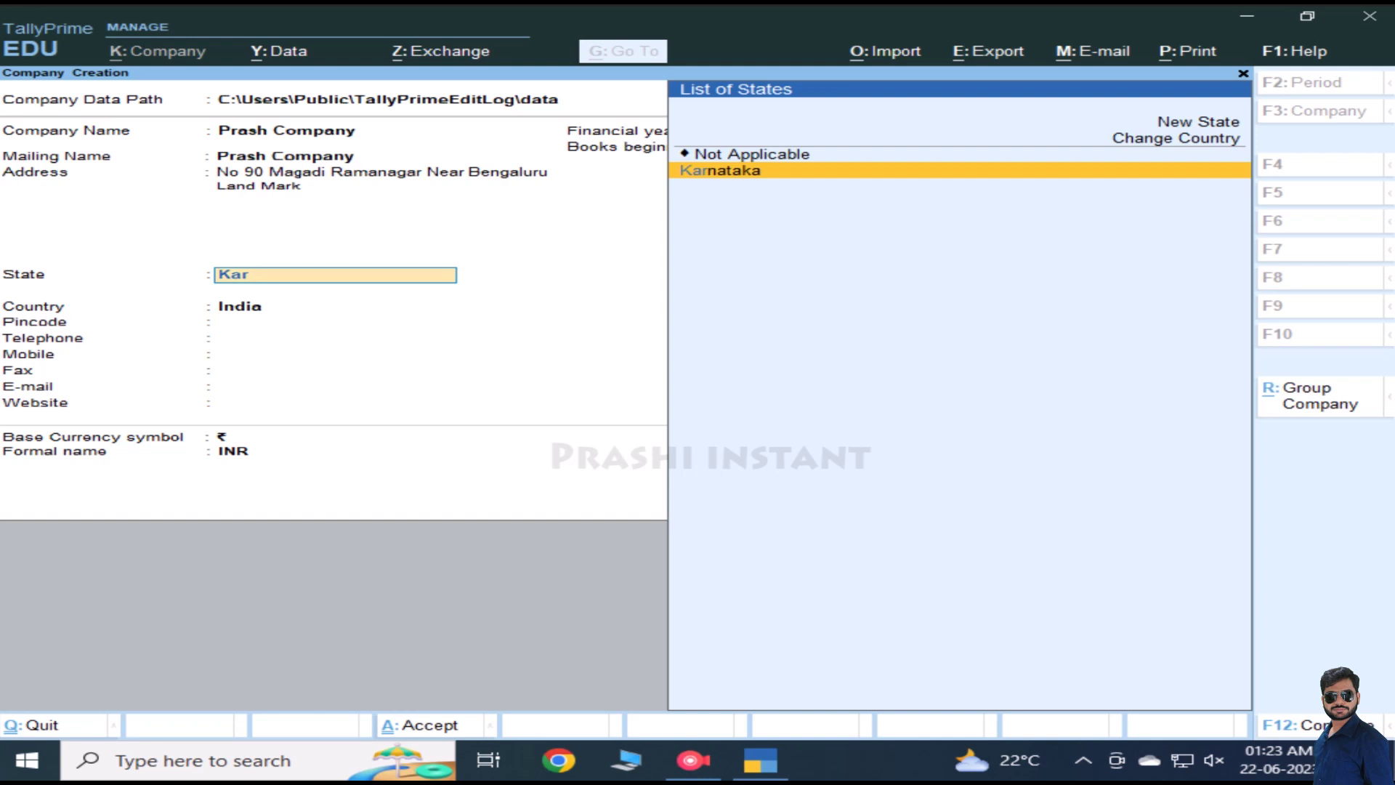
key(Return)
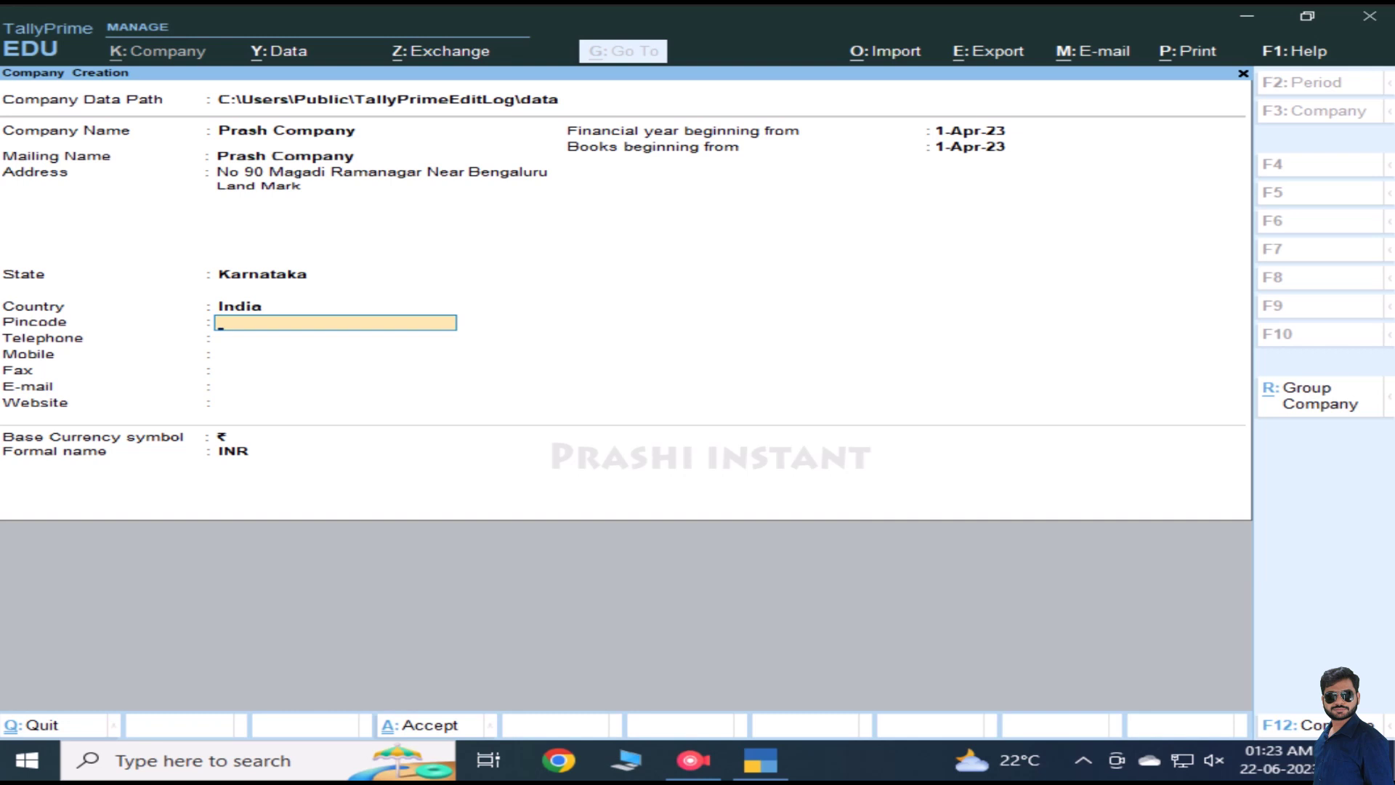
Step: Enter the company pincode plus placeholder telephone and mobile numbers
text(560092)
key(Return)
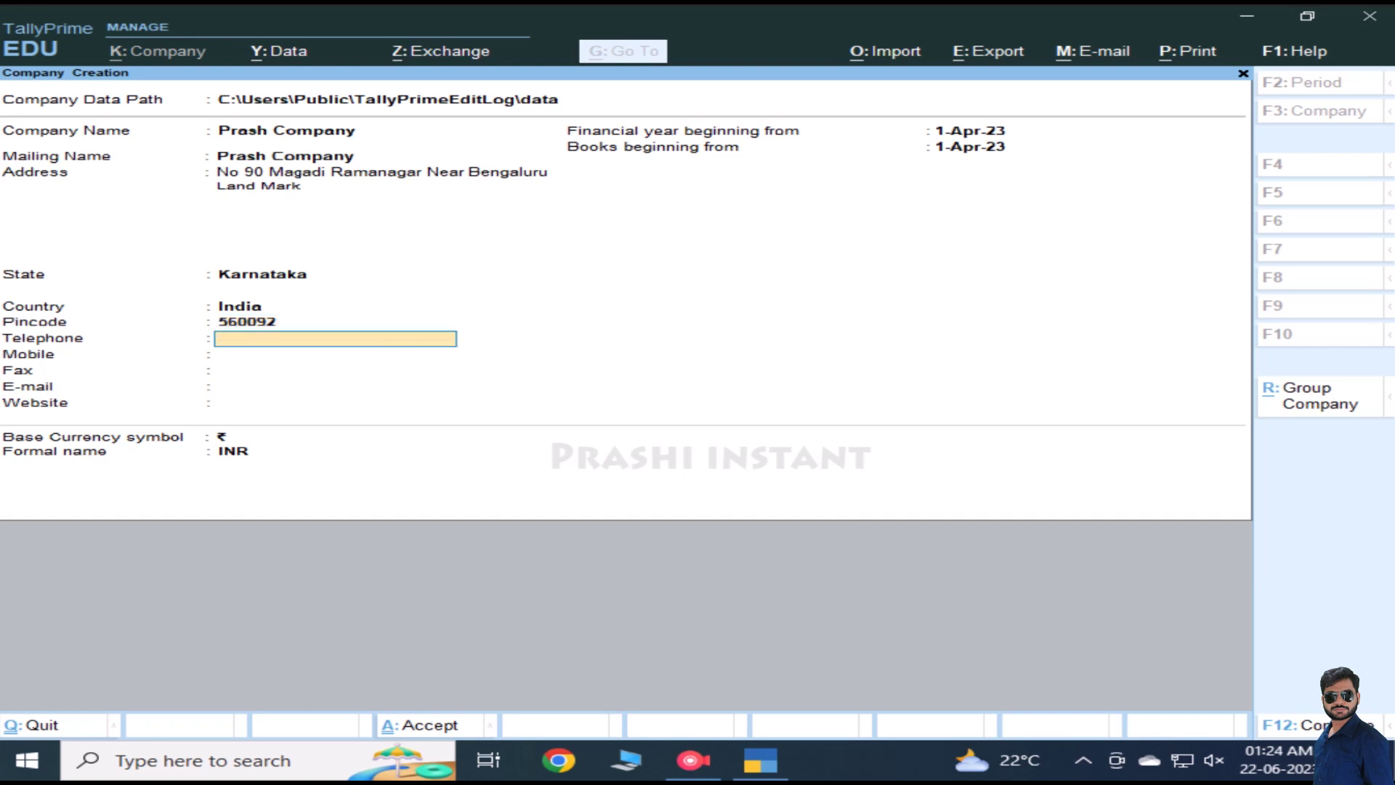
text(0000000)
key(Return)
text(0000000)
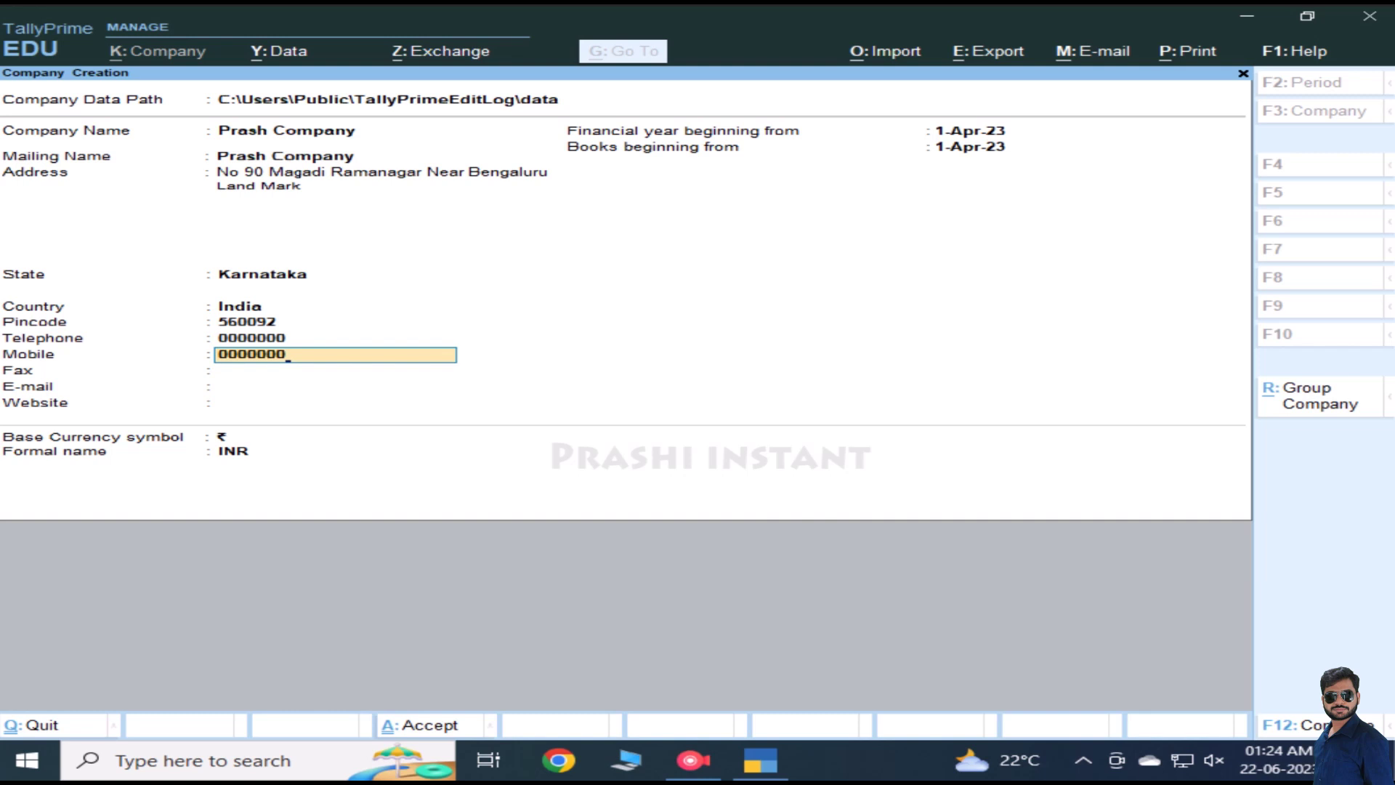
key(Return)
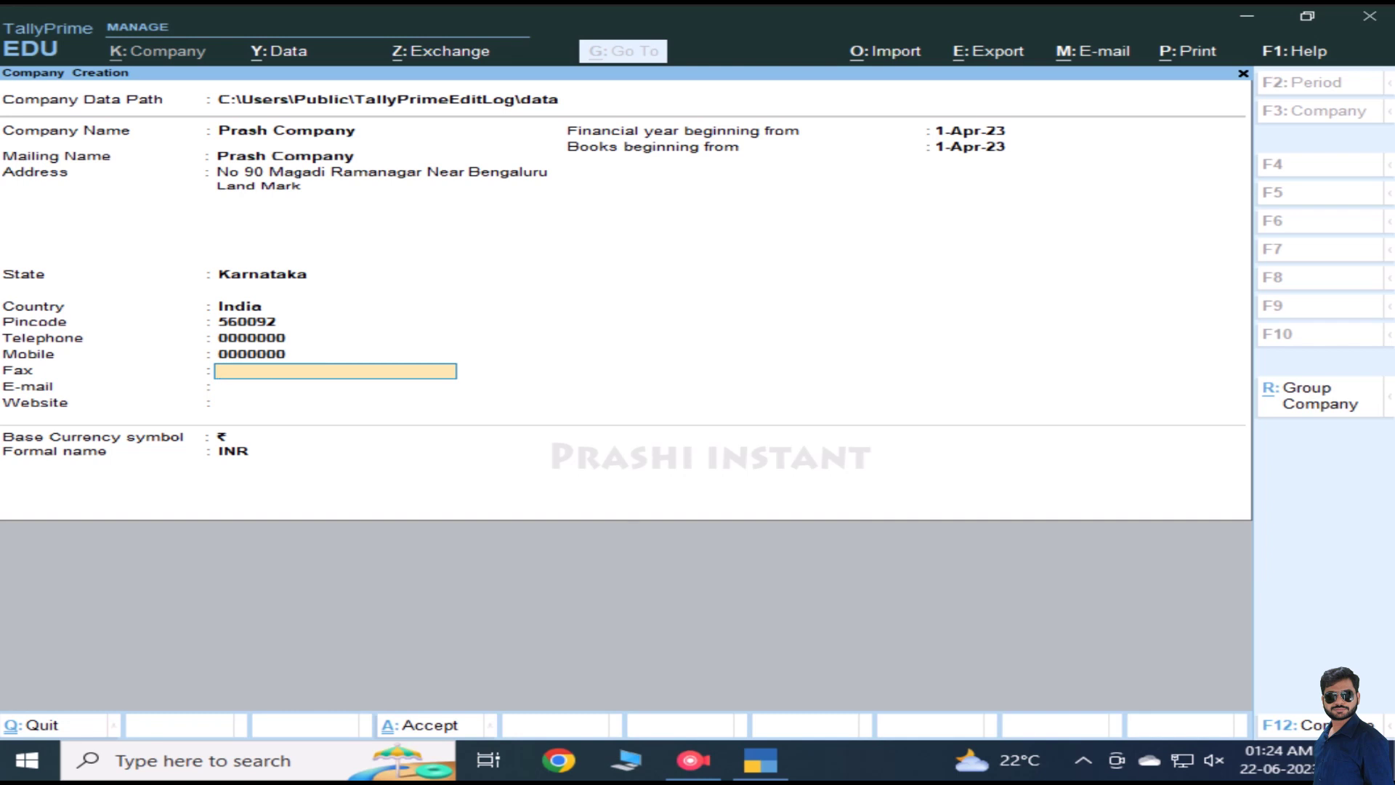
Step: Leave Fax blank and enter the company's e-mail address
key(Return)
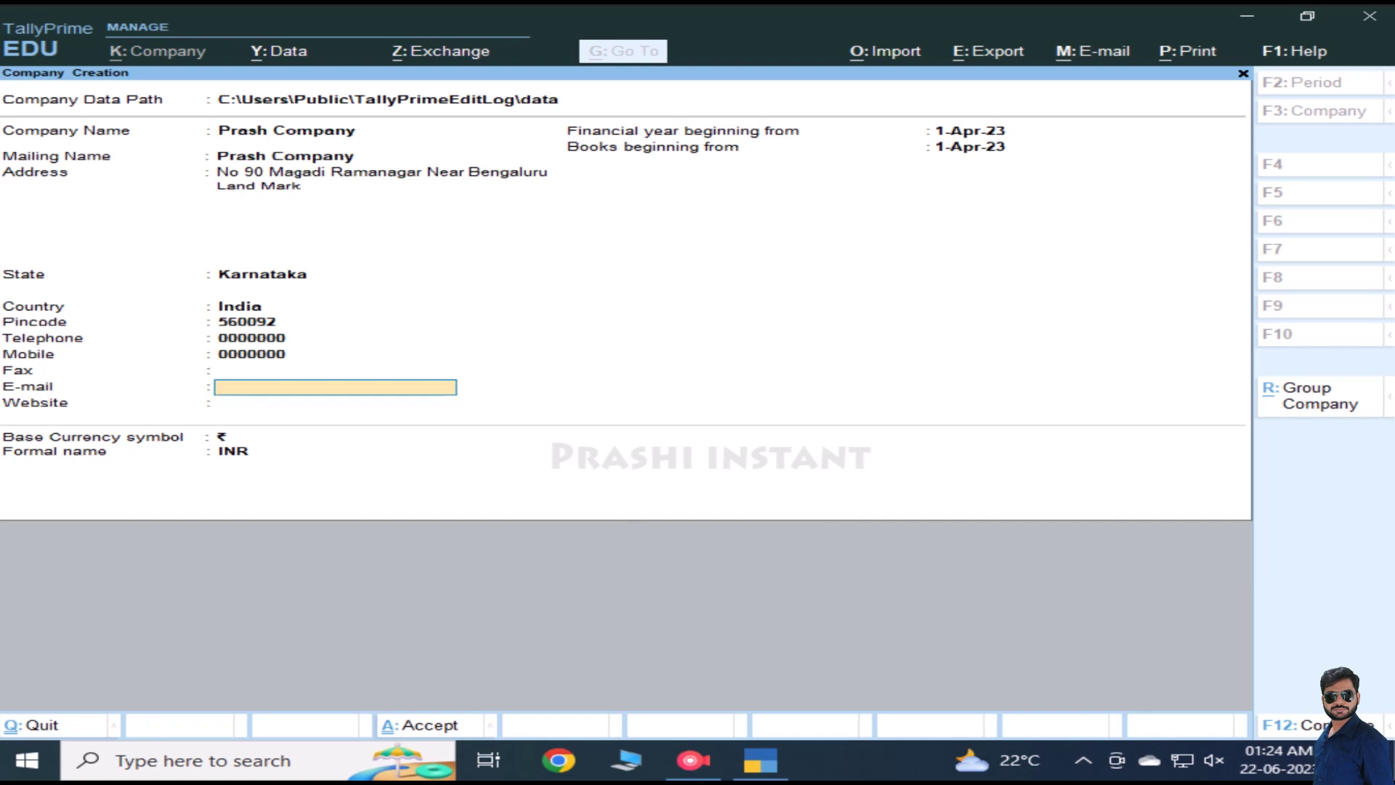
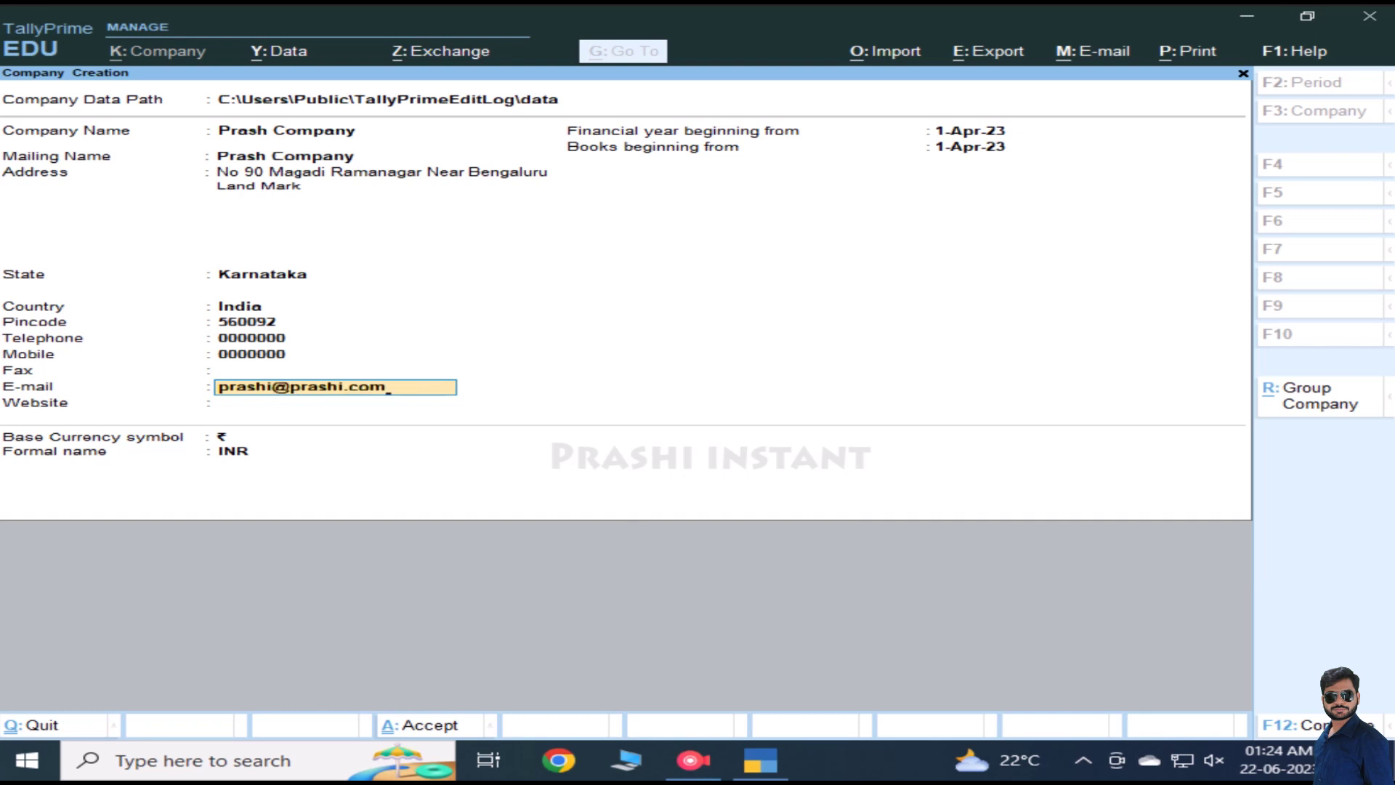
key(Return)
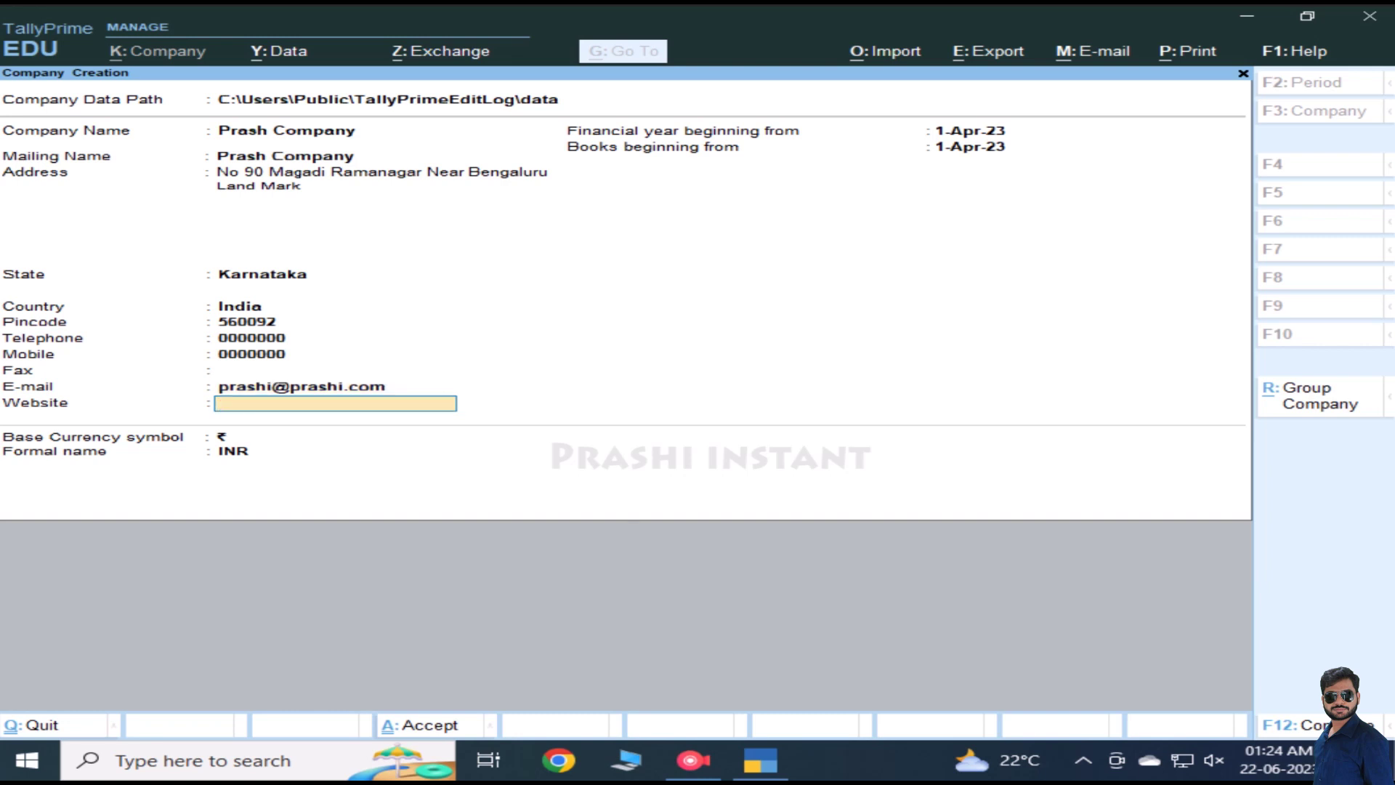
key(Return)
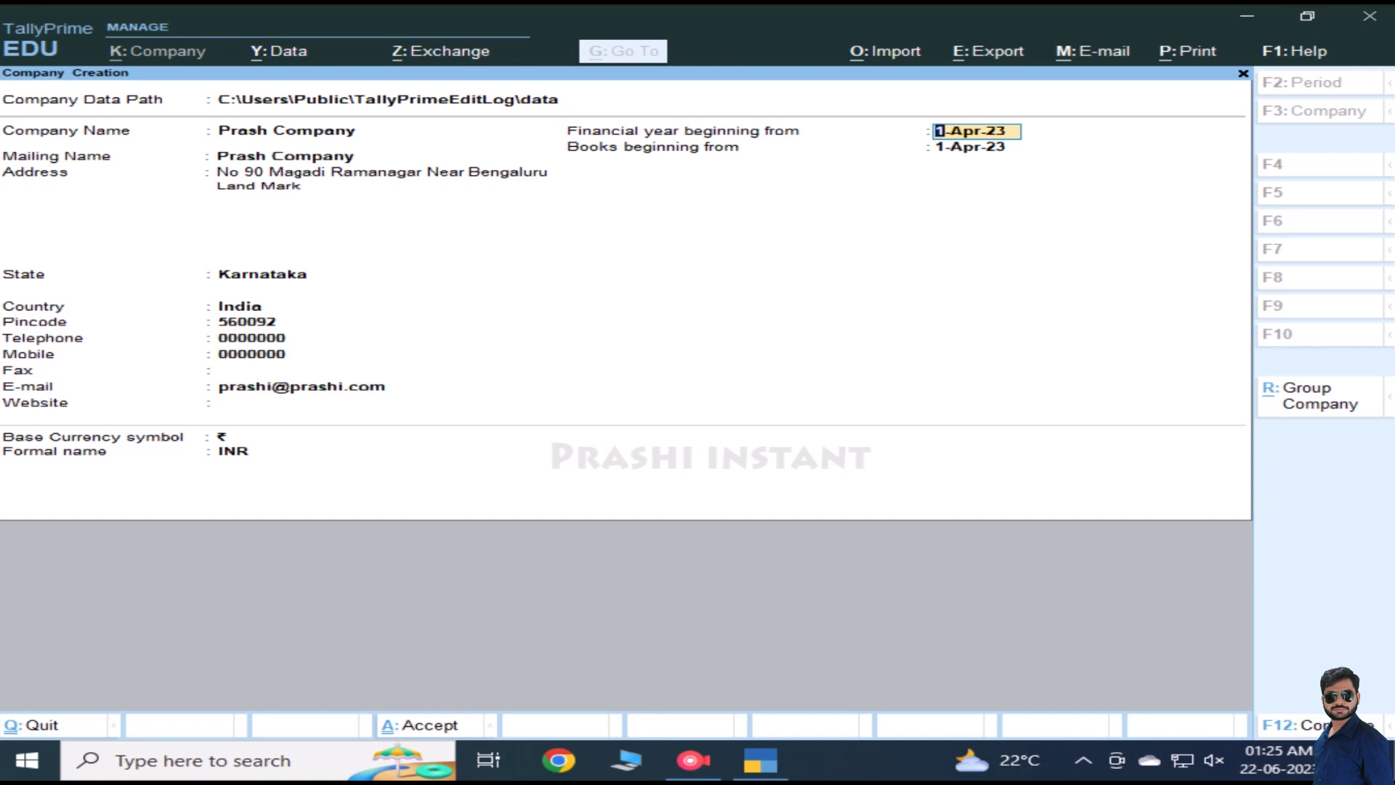
Step: Keep 1-Apr-23 for financial year and books, and ₹/INR as base currency
key(Return)
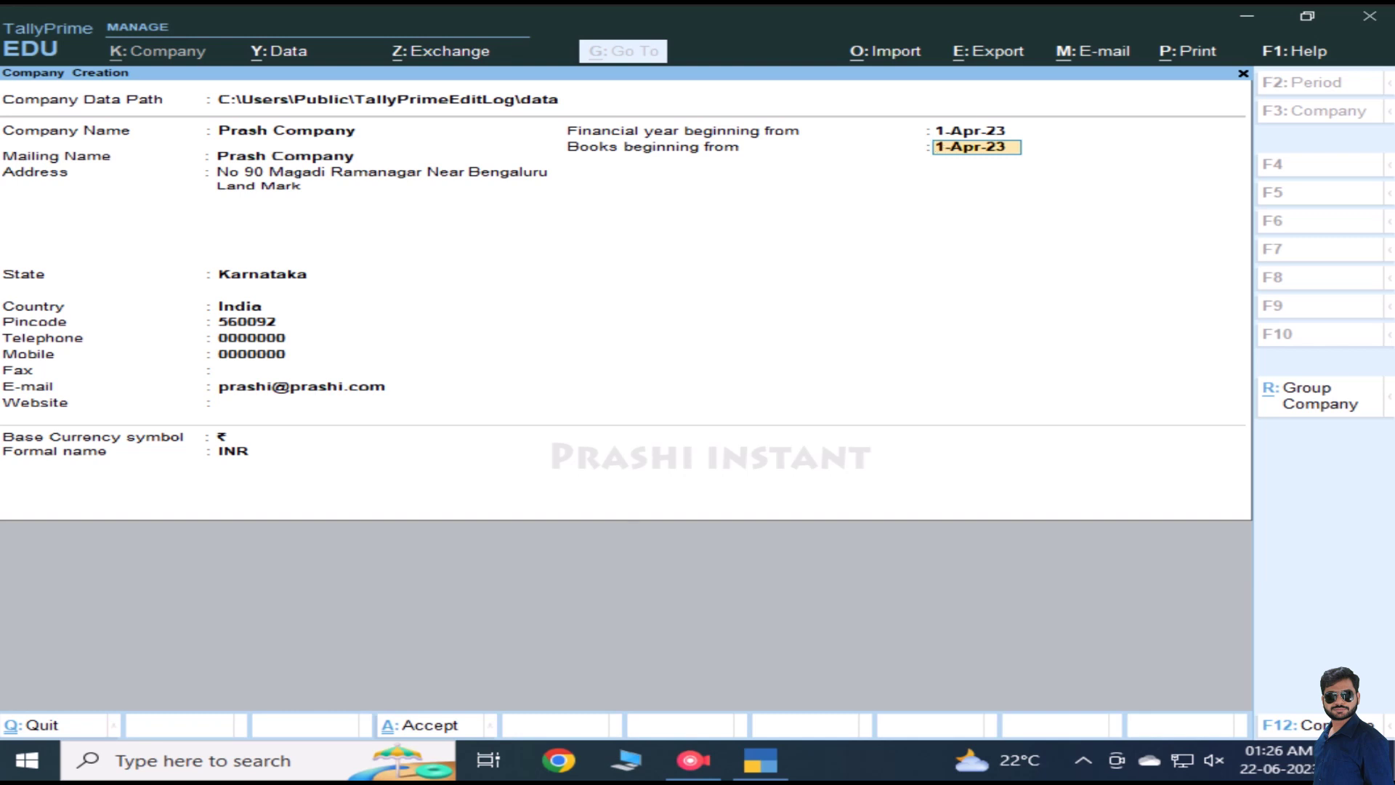
key(Return)
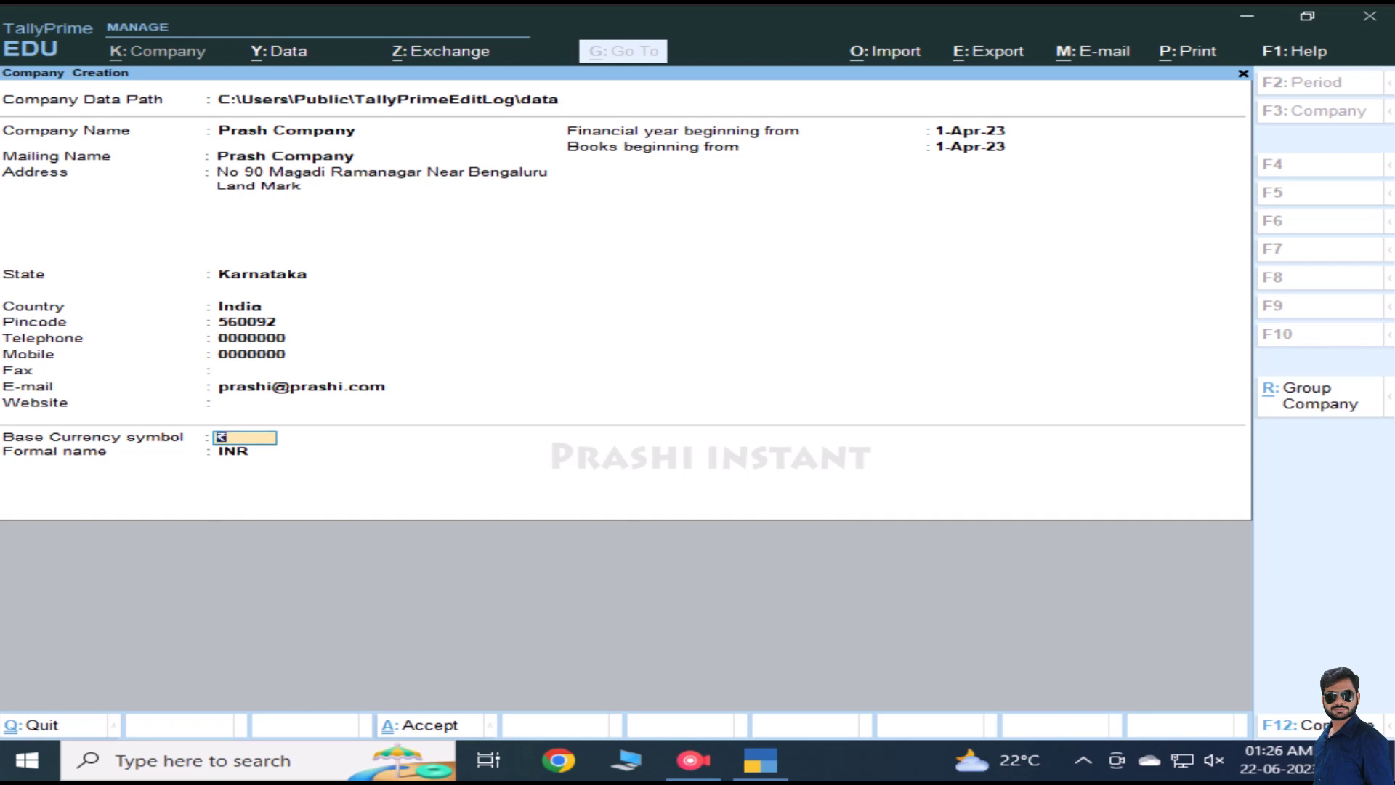
key(Return)
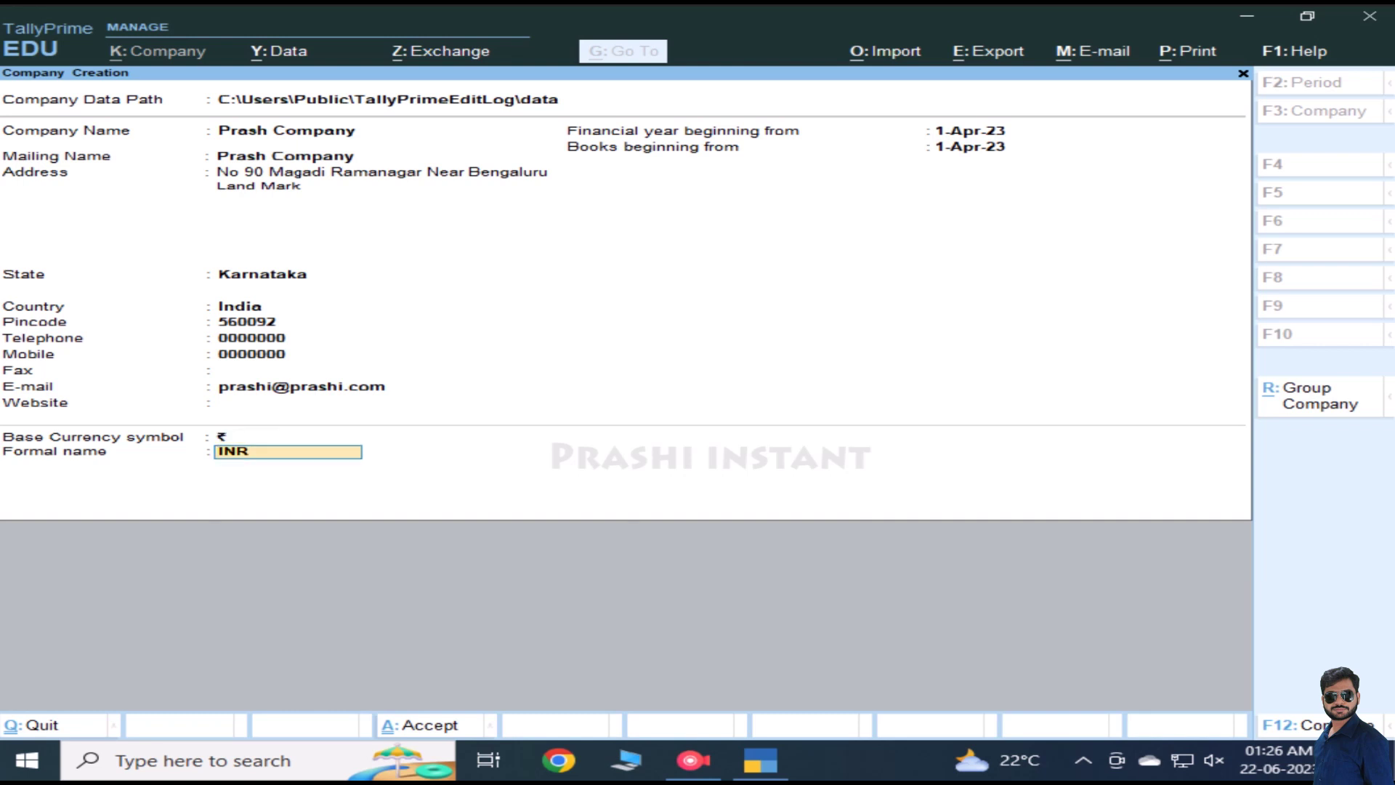
key(Return)
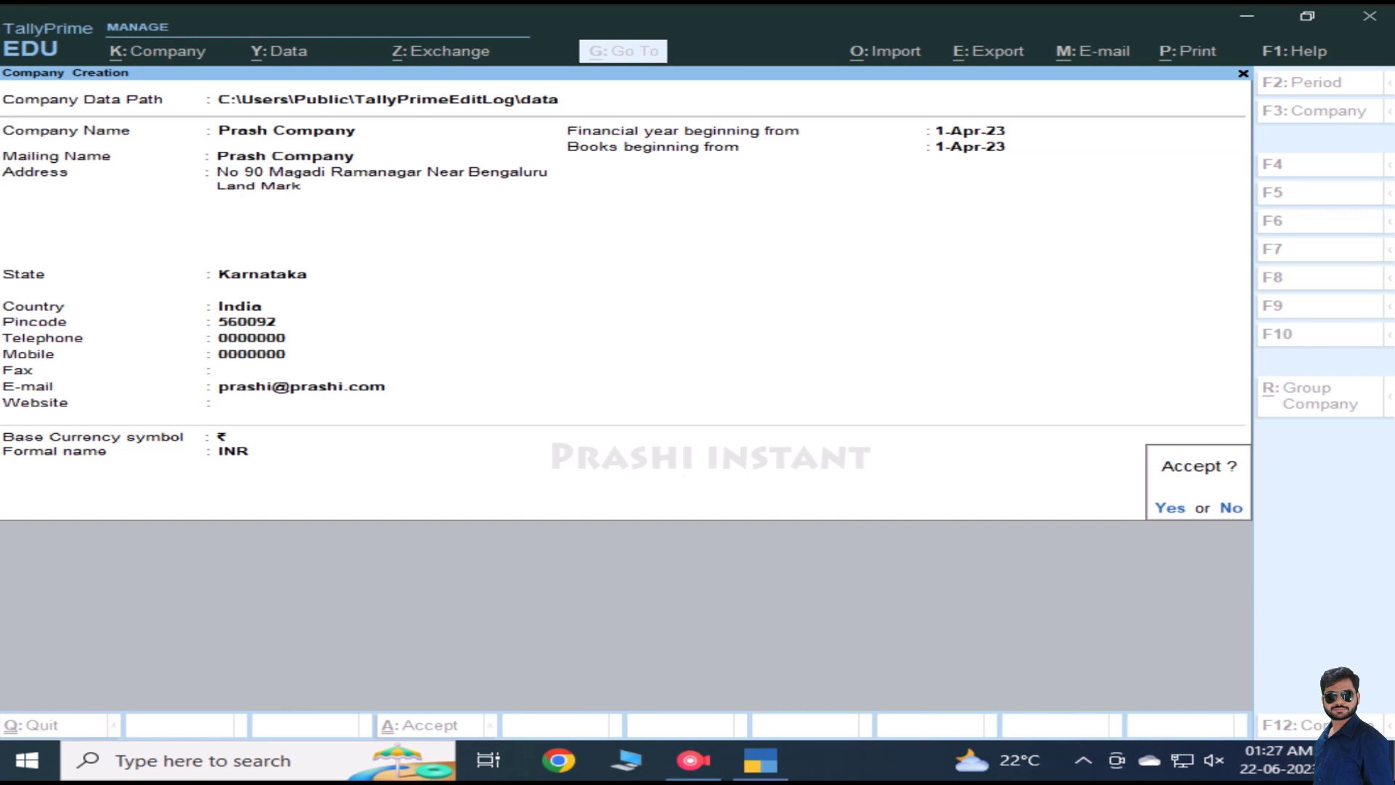
key(n)
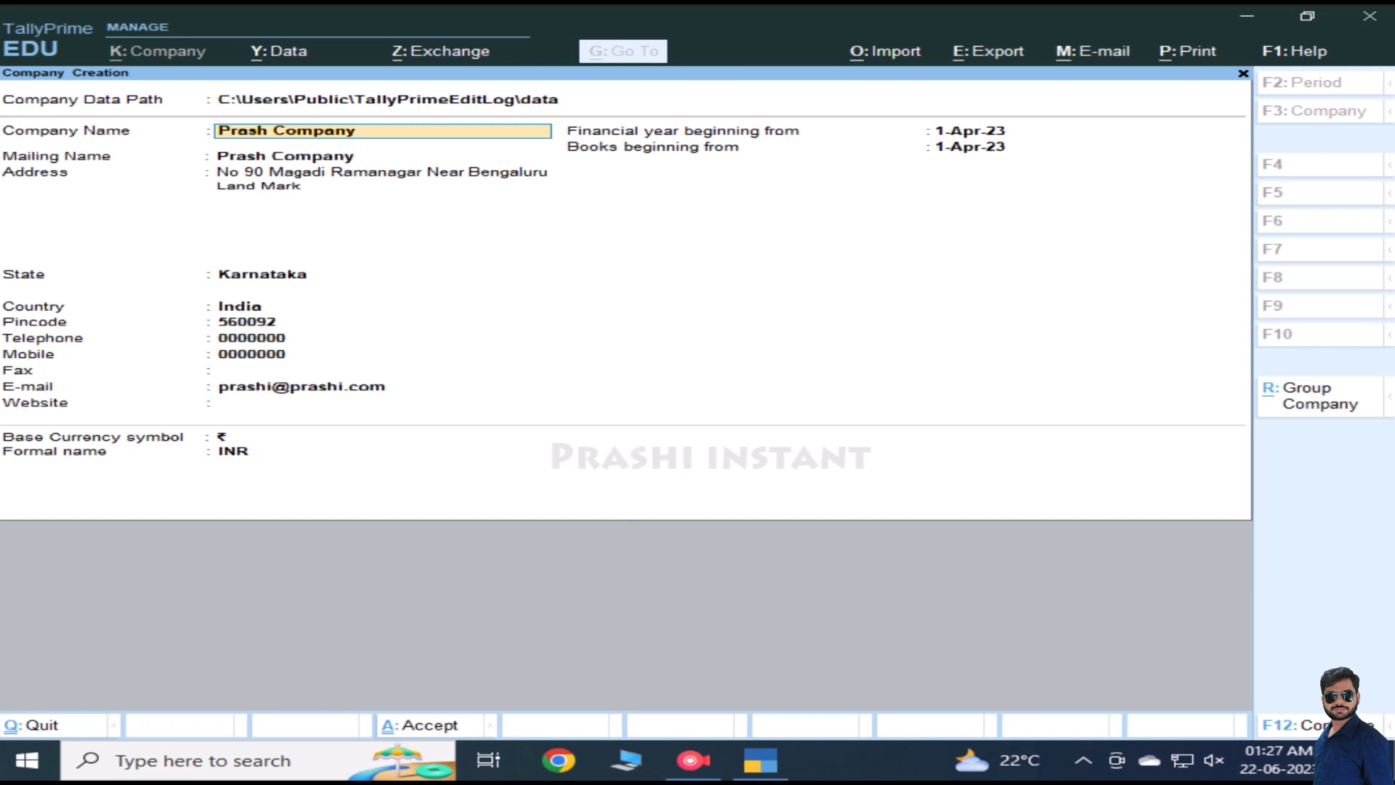
key(Return)
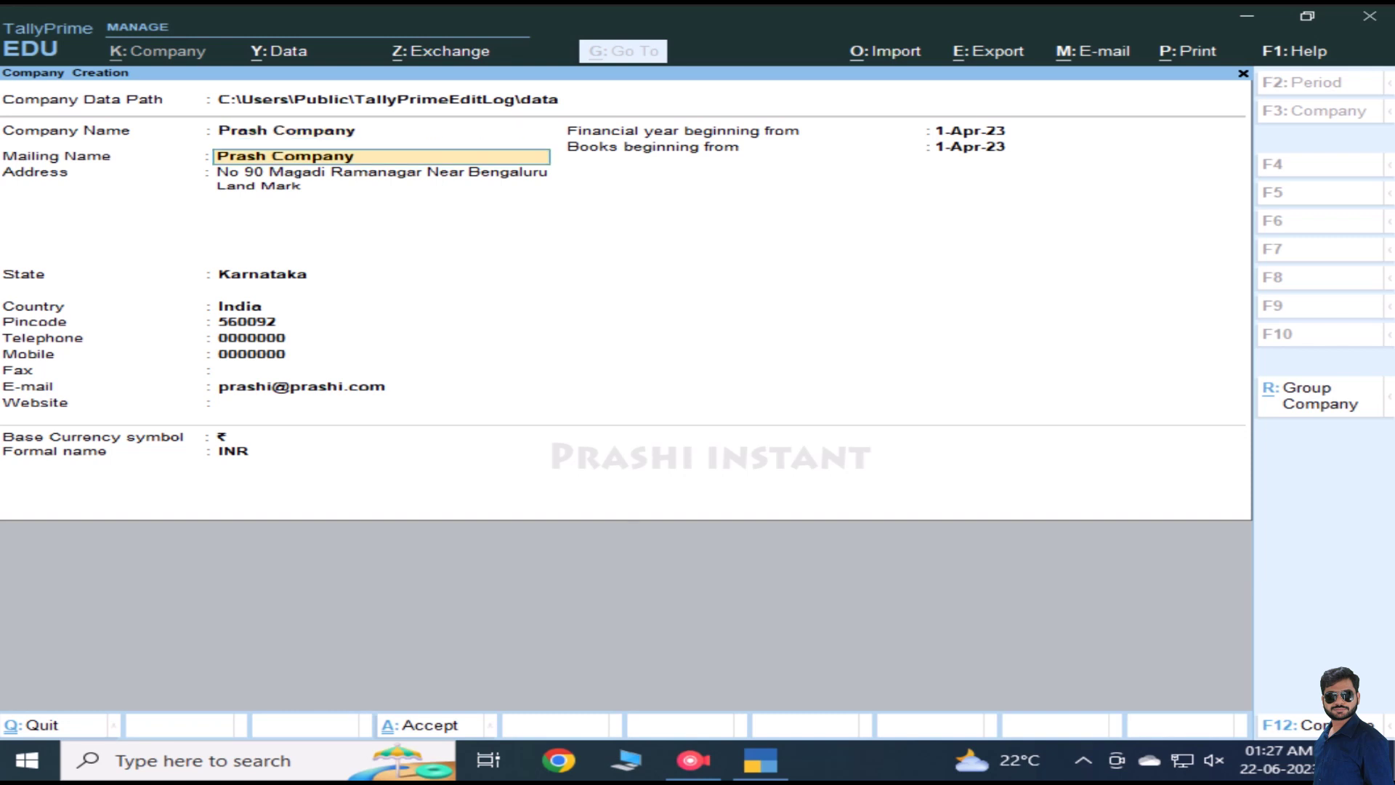
key(Return)
key(Return)
key(Return)
key(Return)
key(Return)
key(Return)
key(Return)
key(Return)
key(Return)
key(Return)
key(Return)
key(Return)
key(Return)
key(Return)
key(Return)
key(Return)
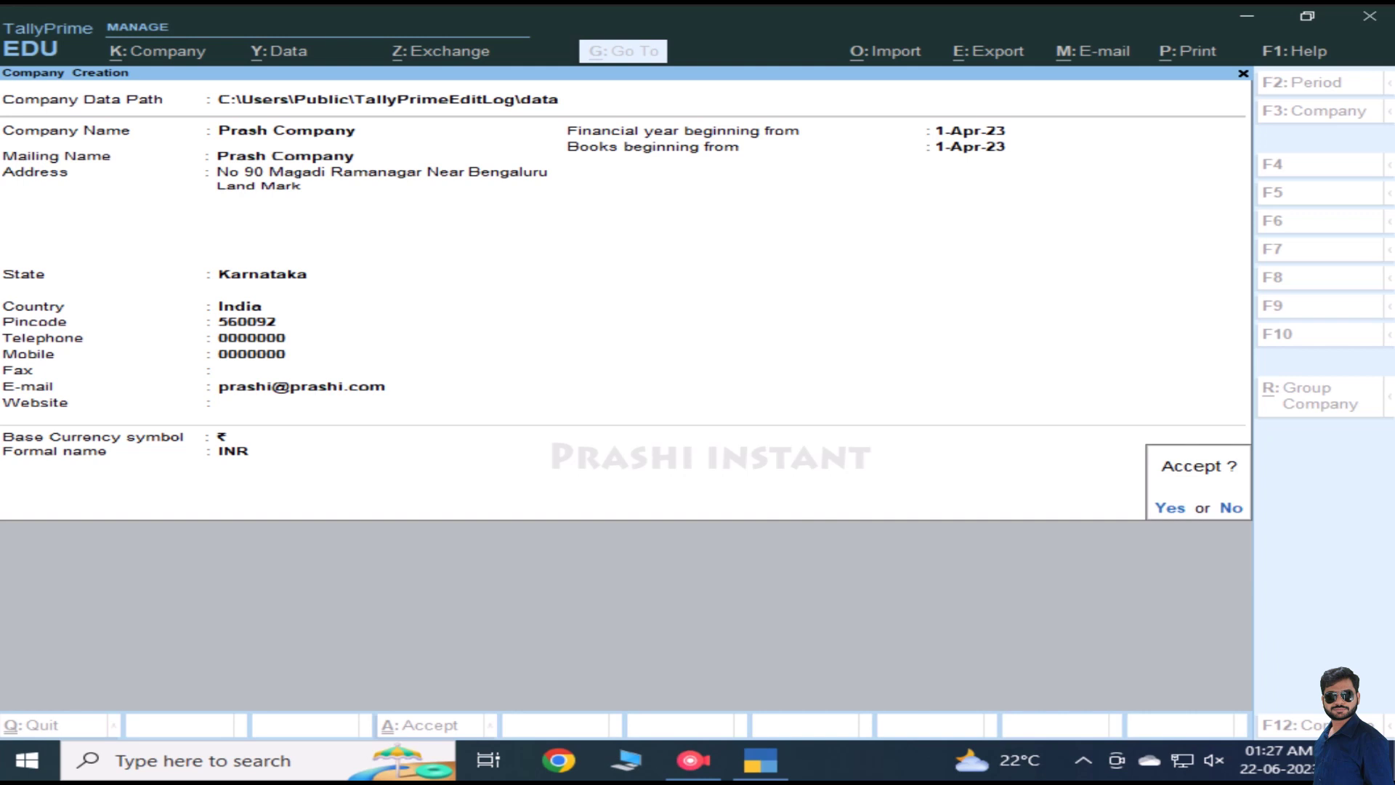
Step: Accept the prompt to create Prash Company, then move past Bill-wise entry to Maintain Inventory
key(Return)
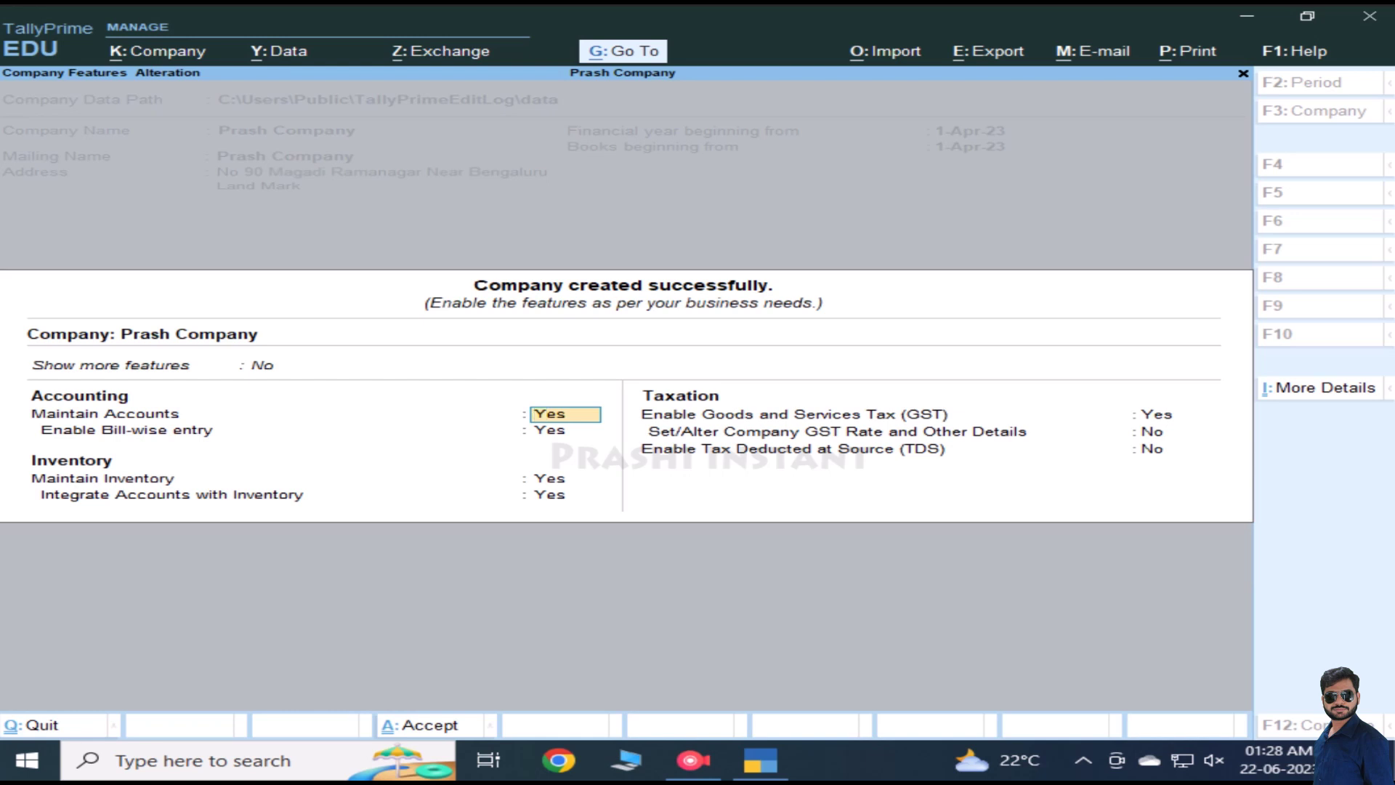
click(566, 430)
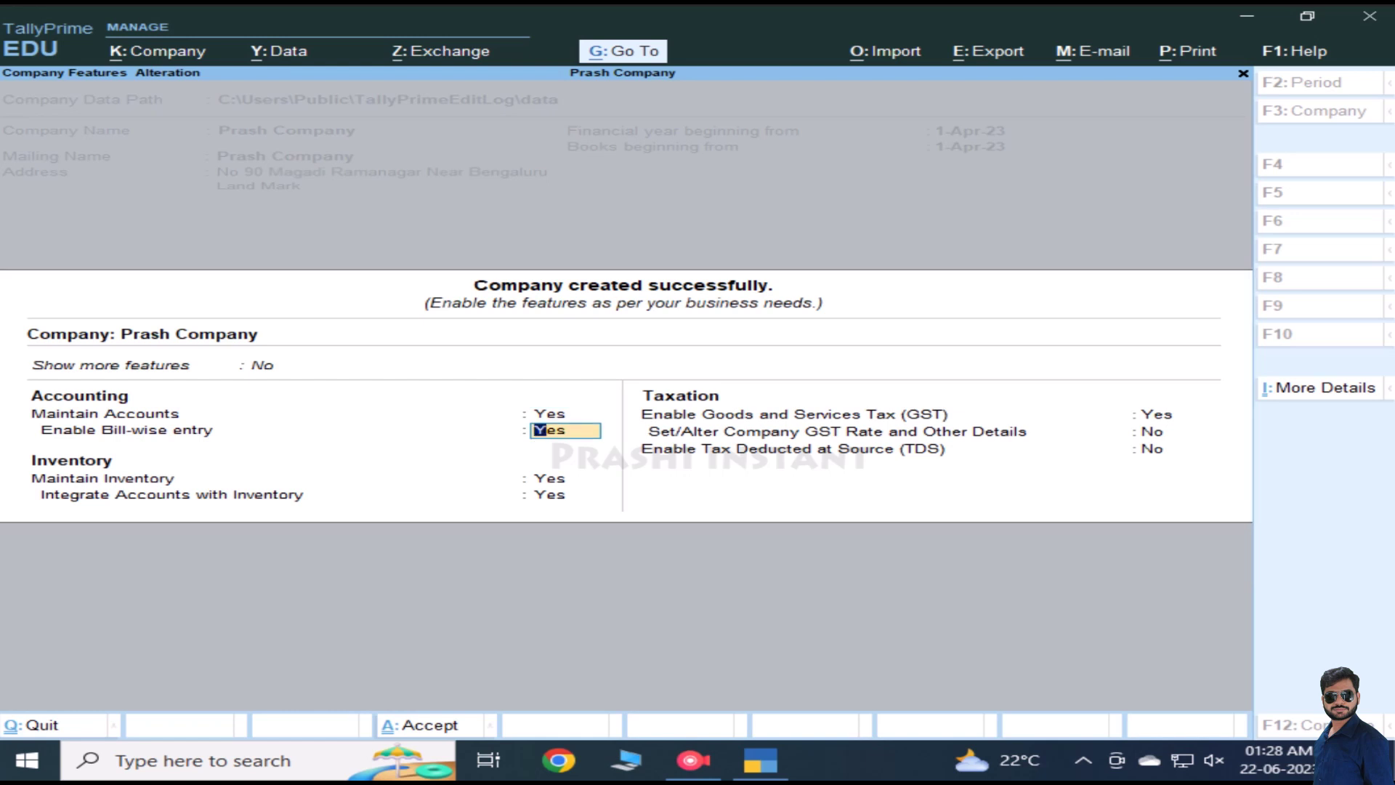
click(565, 478)
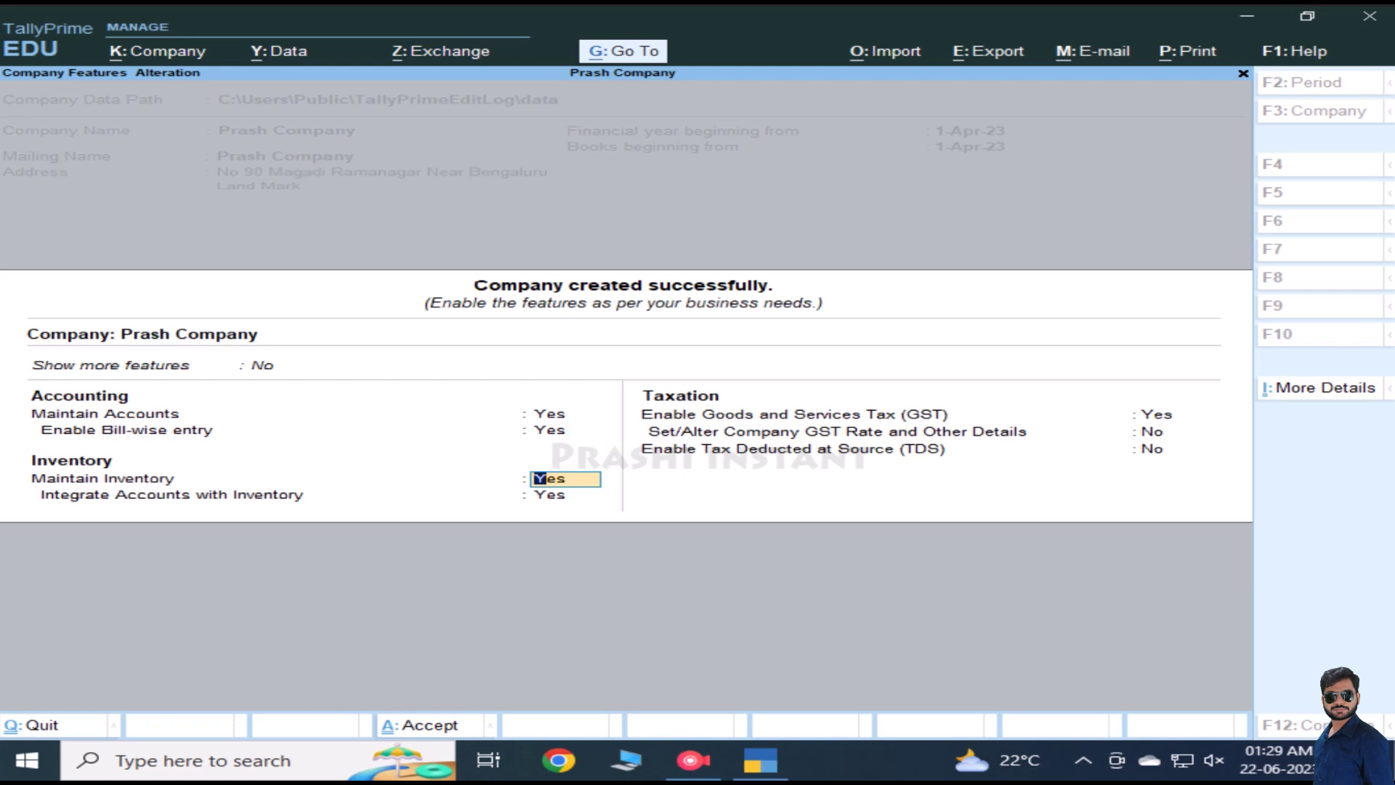
Step: Set Maintain Inventory to Yes, correcting an accidental No
text(n)
key(Return)
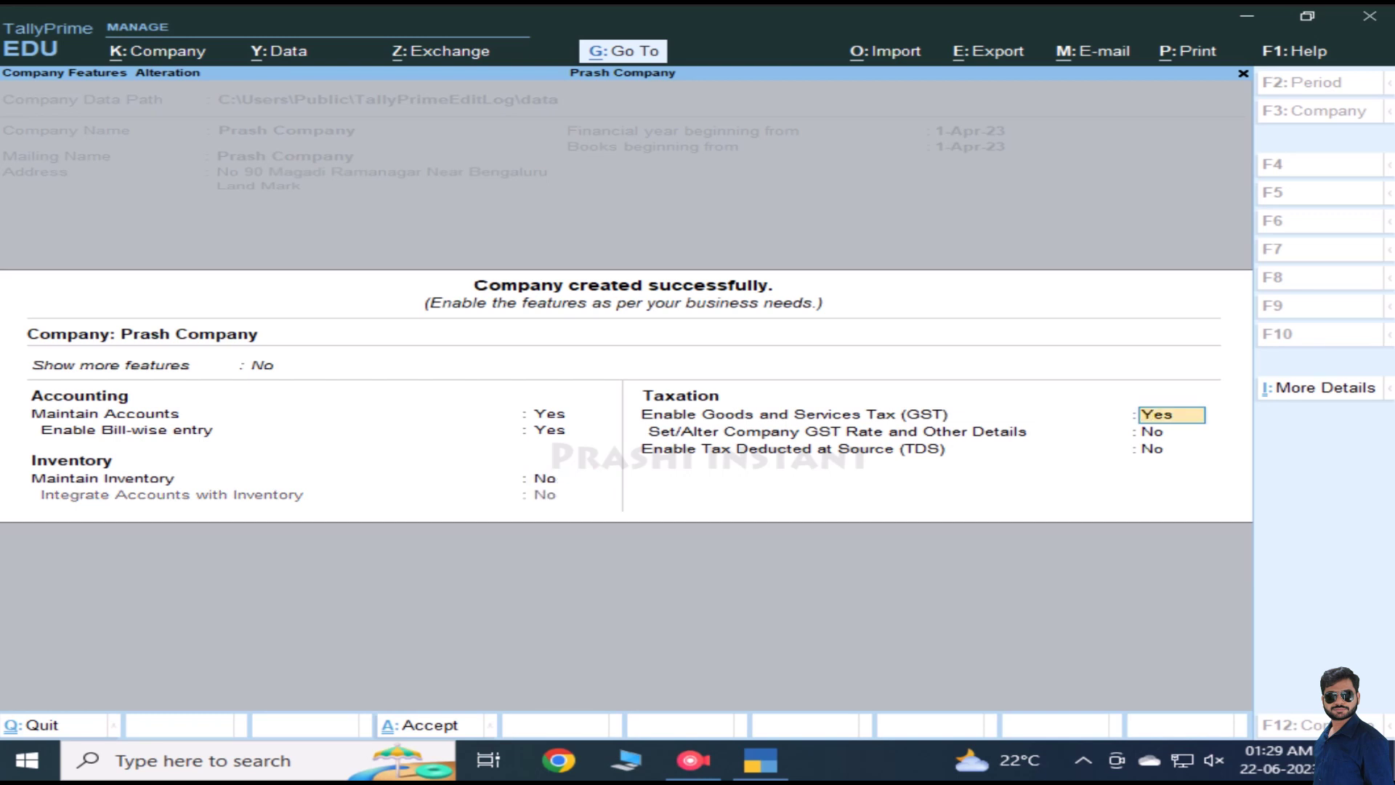
click(564, 479)
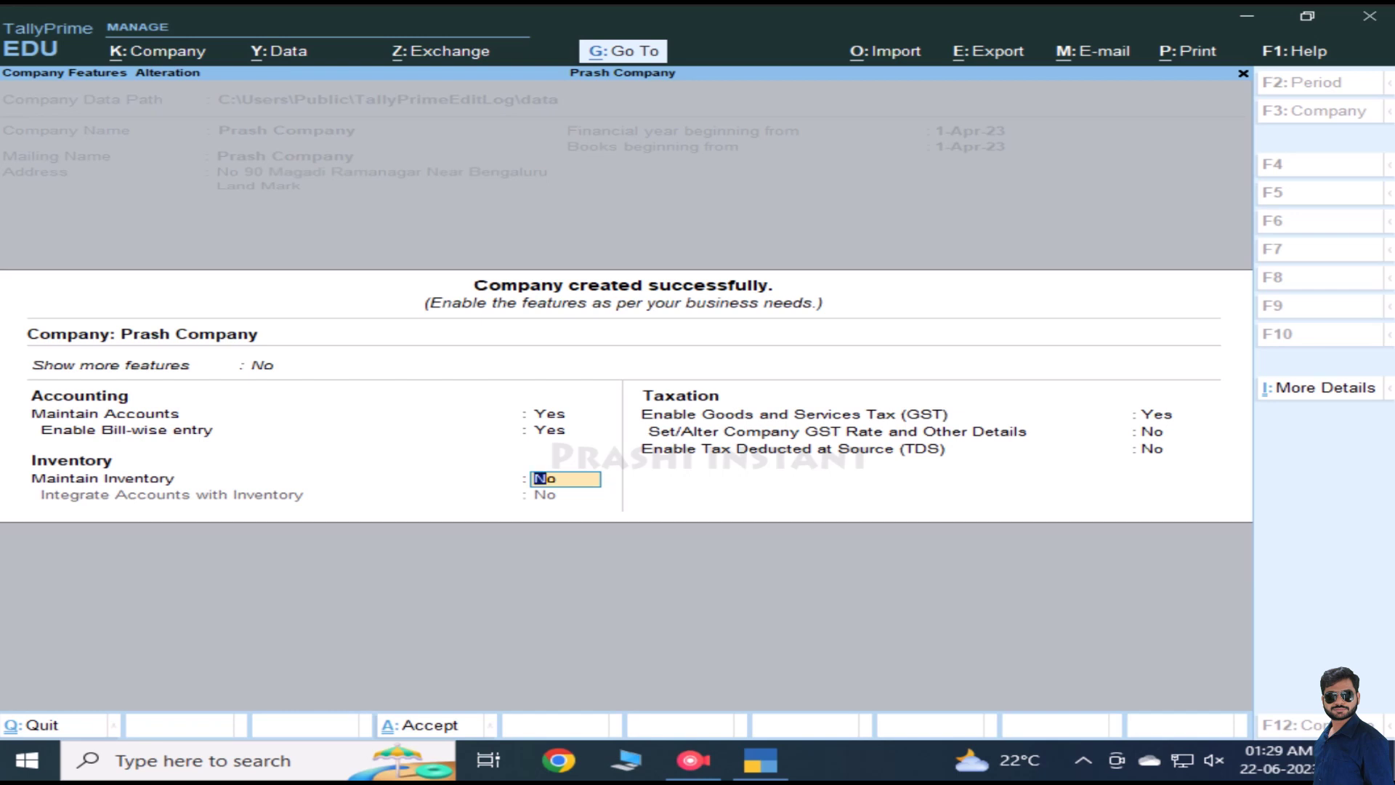
text(y)
key(Return)
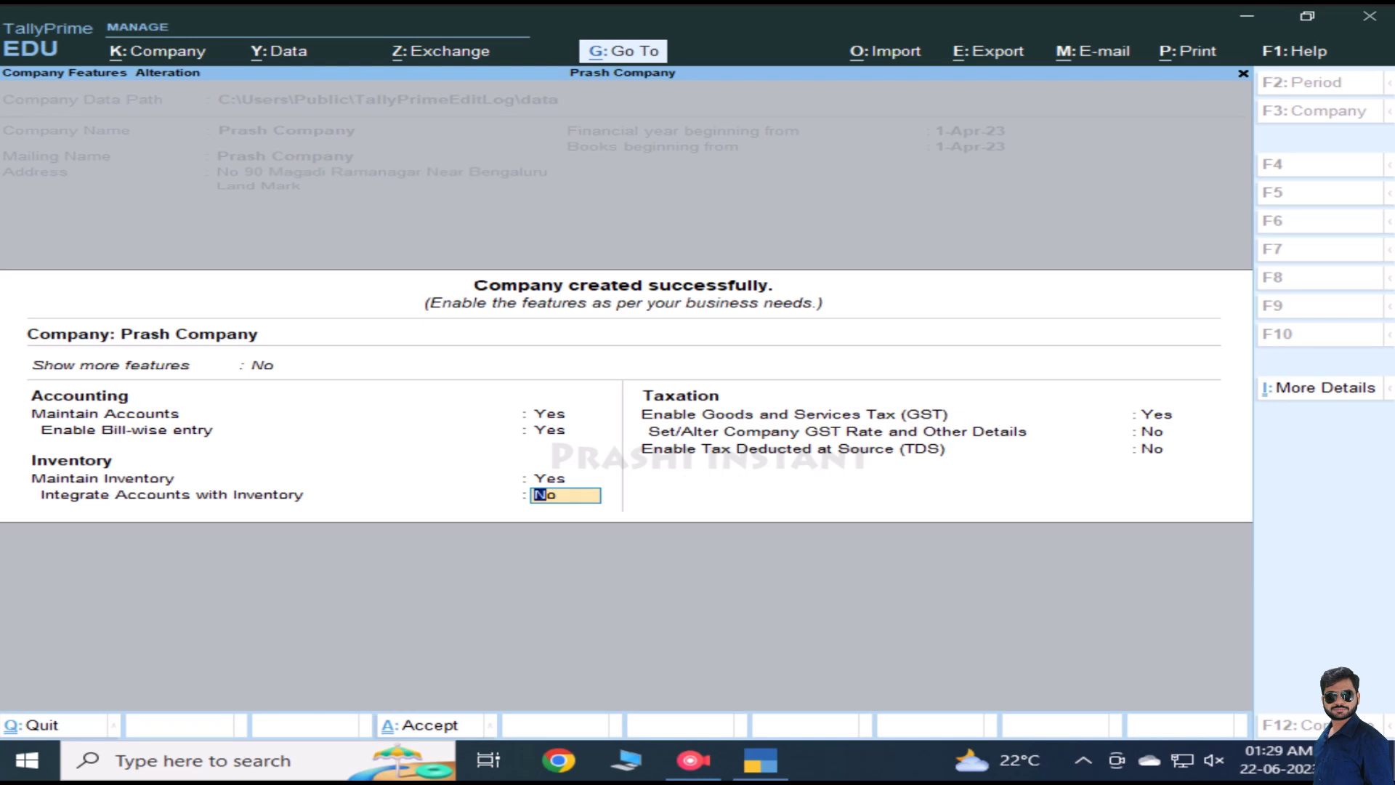
Step: Set Integrate Accounts with Inventory to Yes and keep GST enabled to reach GST Details
text(y)
key(Return)
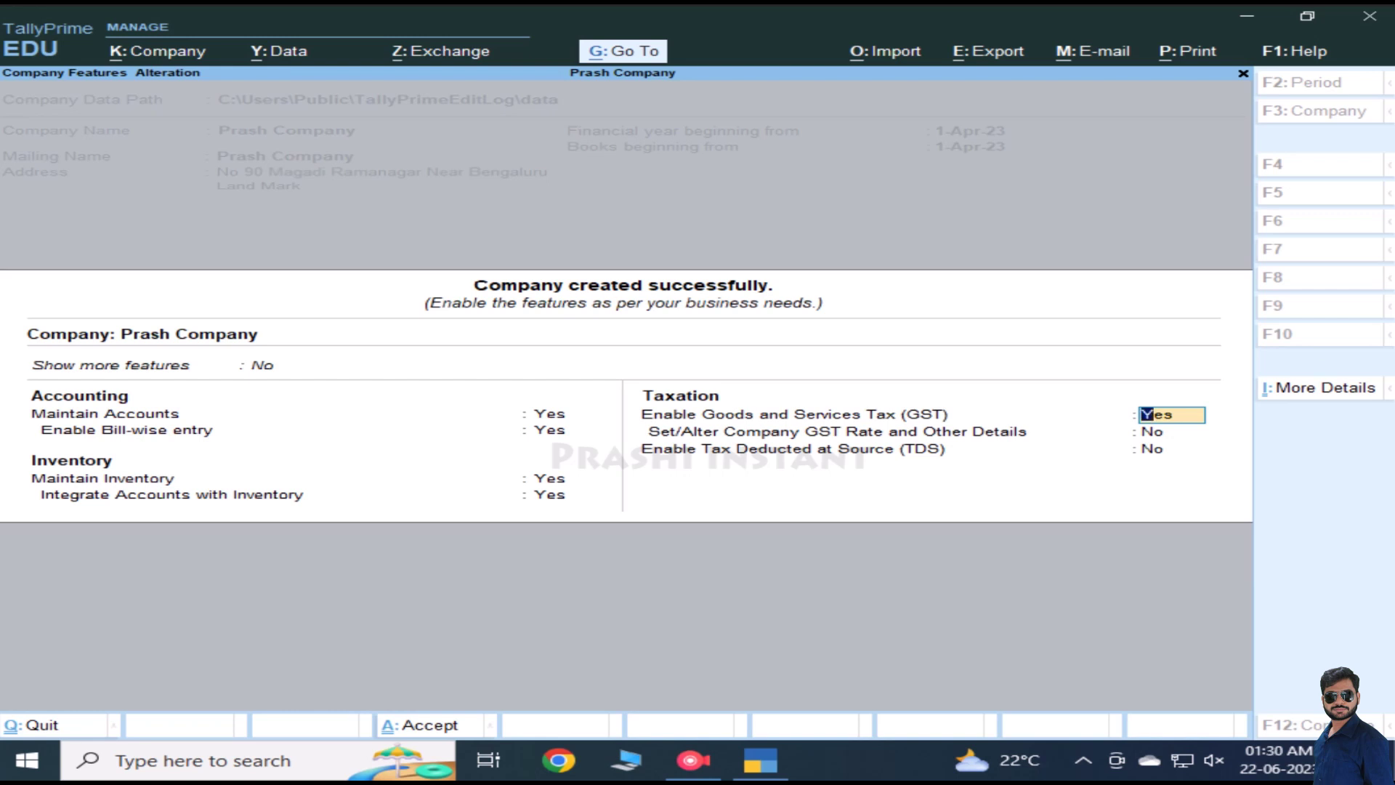
key(Return)
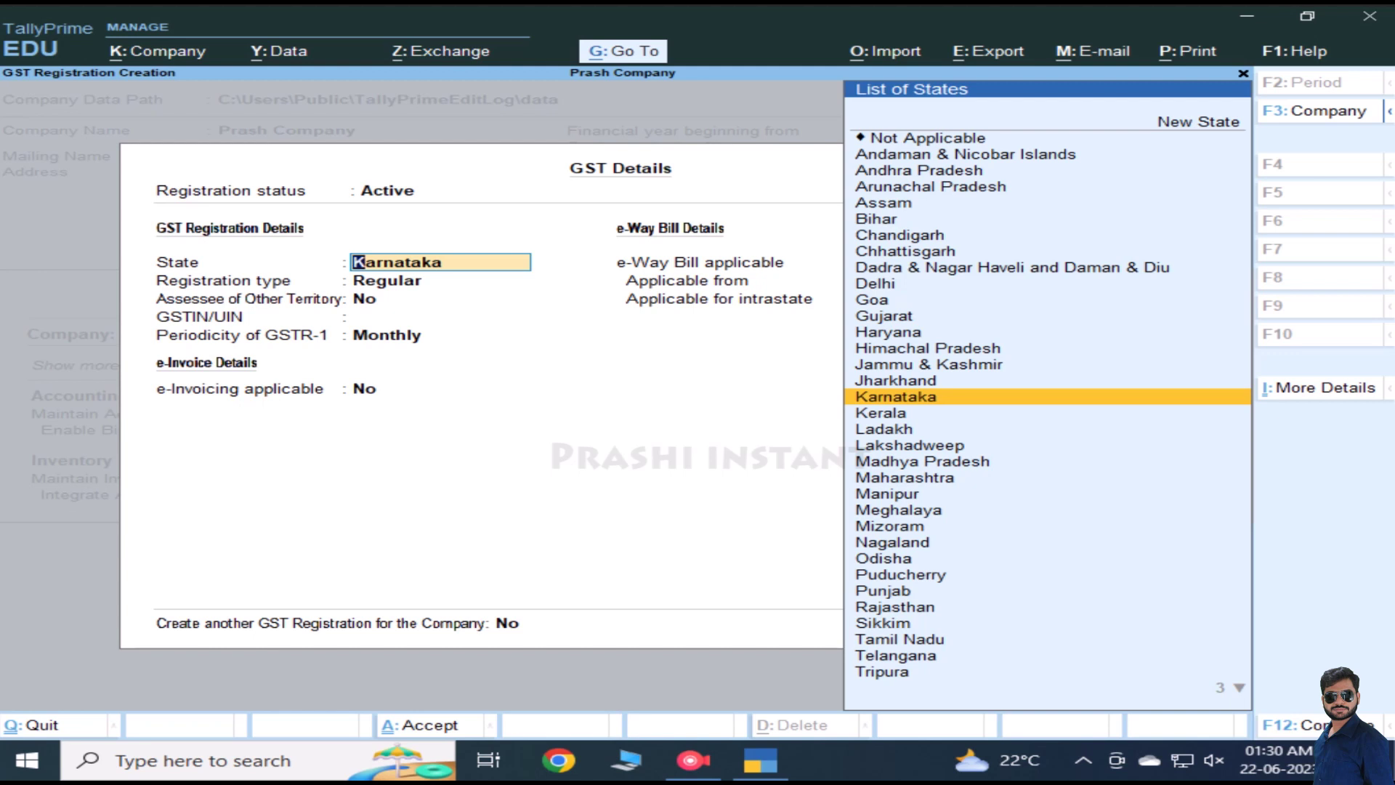
Step: Keep Karnataka as the GST state and choose Regular as the registration type
key(Return)
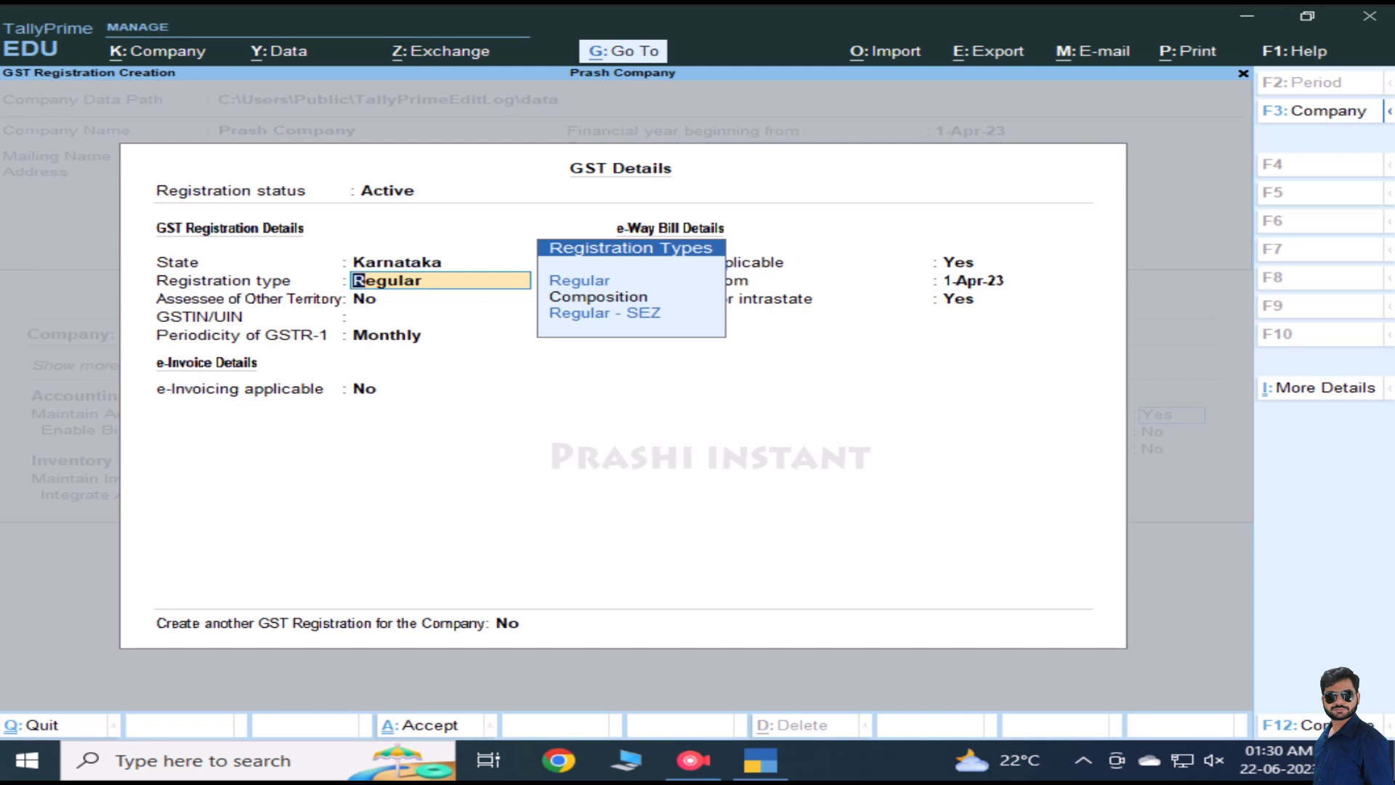
key(Down)
key(Down)
key(Down)
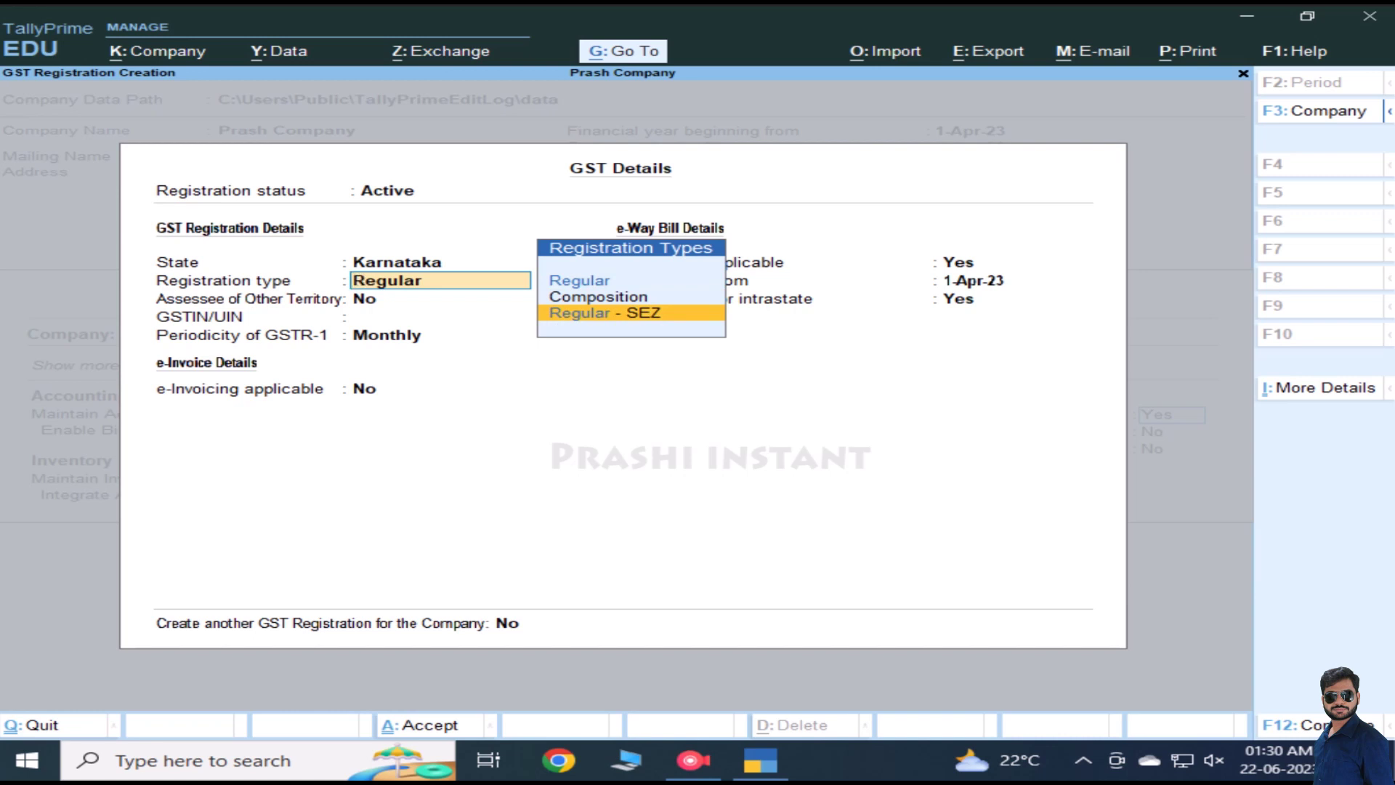
key(Up)
key(Up)
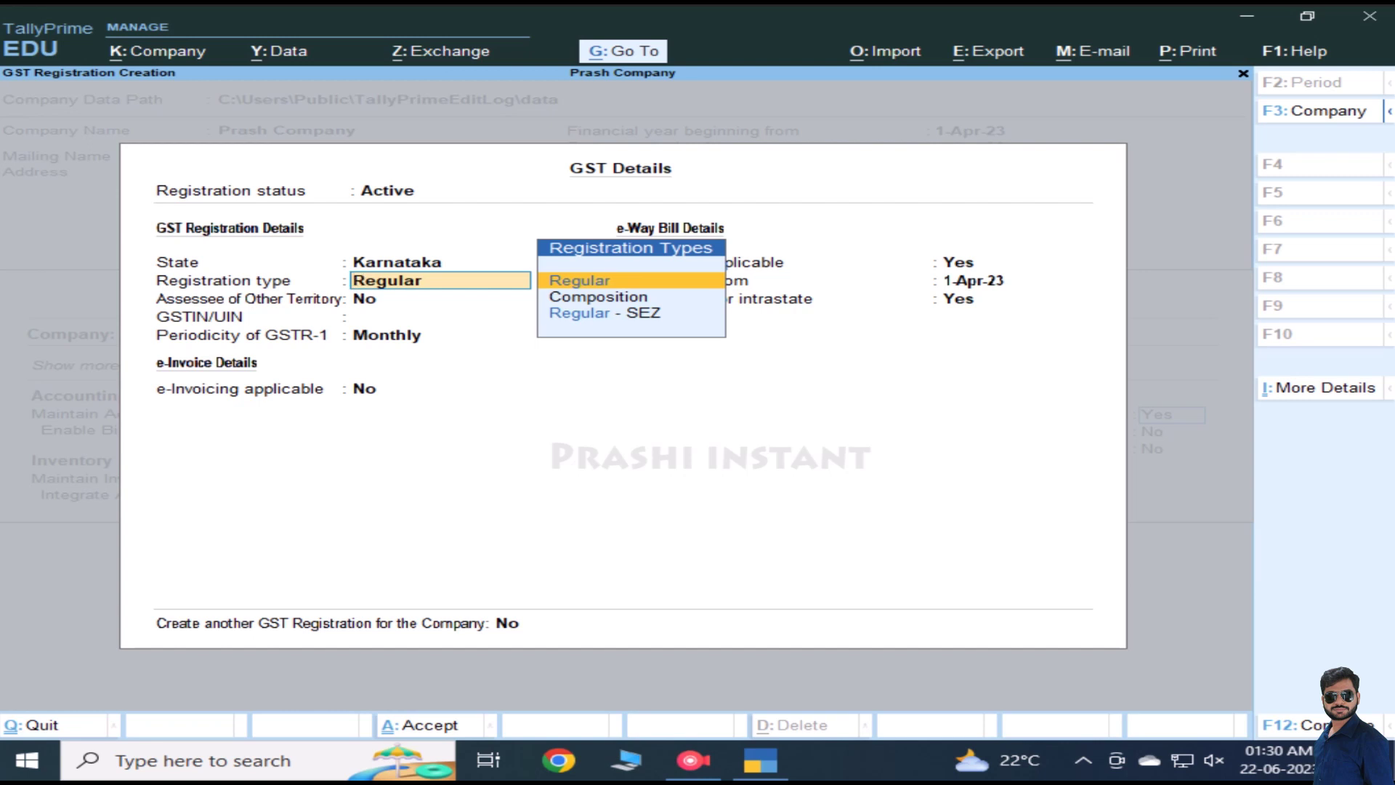
key(Return)
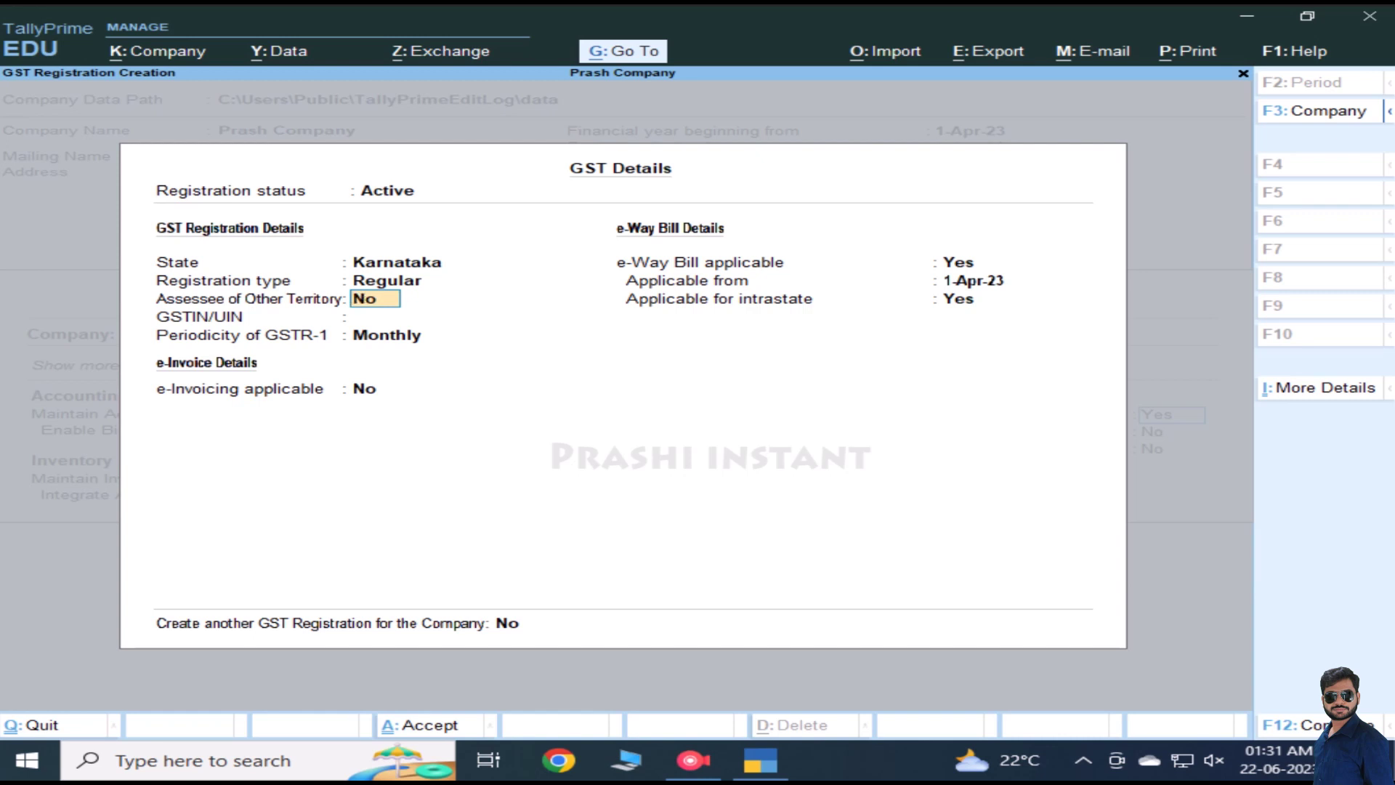
Step: Set Assessee of Other Territory to No after briefly choosing Yes
key(a)
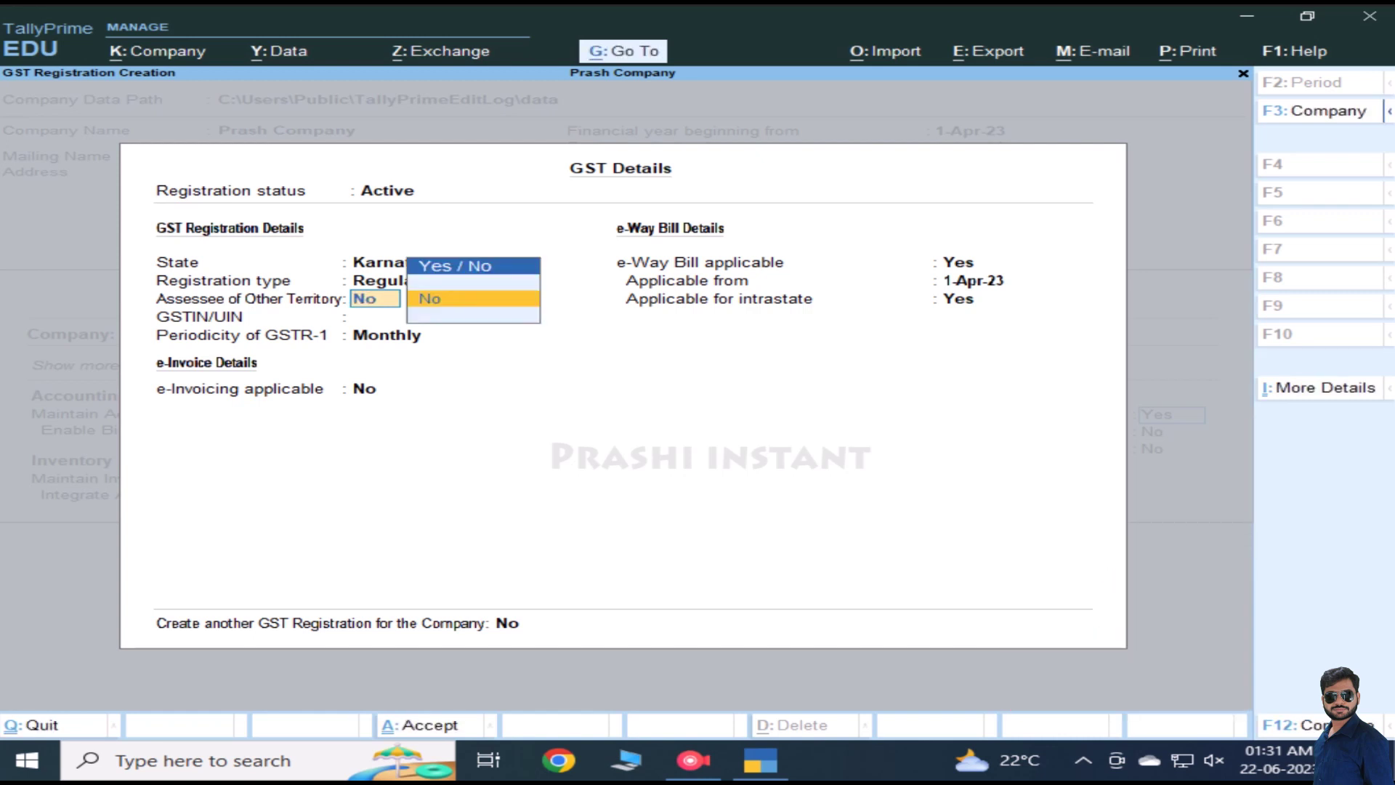
key(BackSpace)
key(BackSpace)
key(Down)
key(Return)
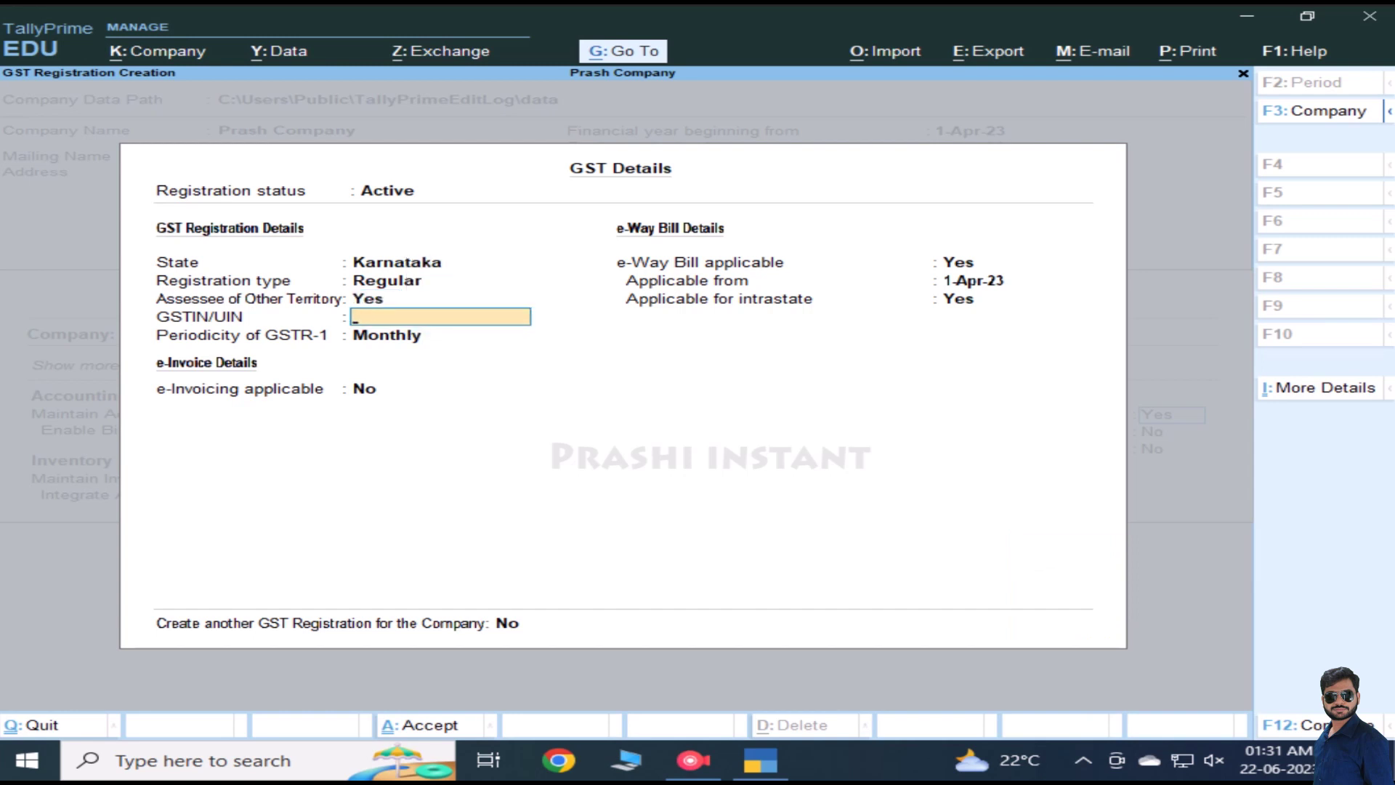
key(BackSpace)
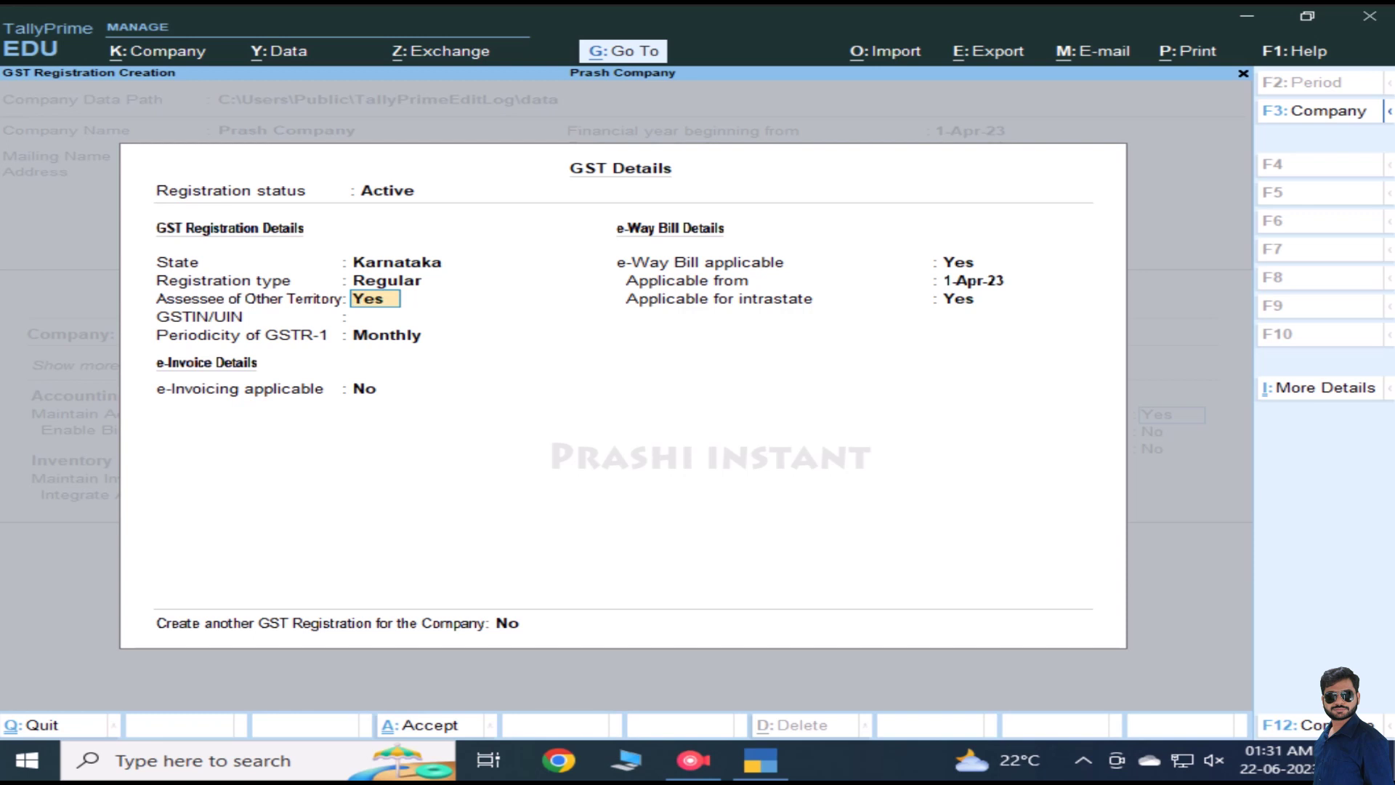
text(n)
key(Return)
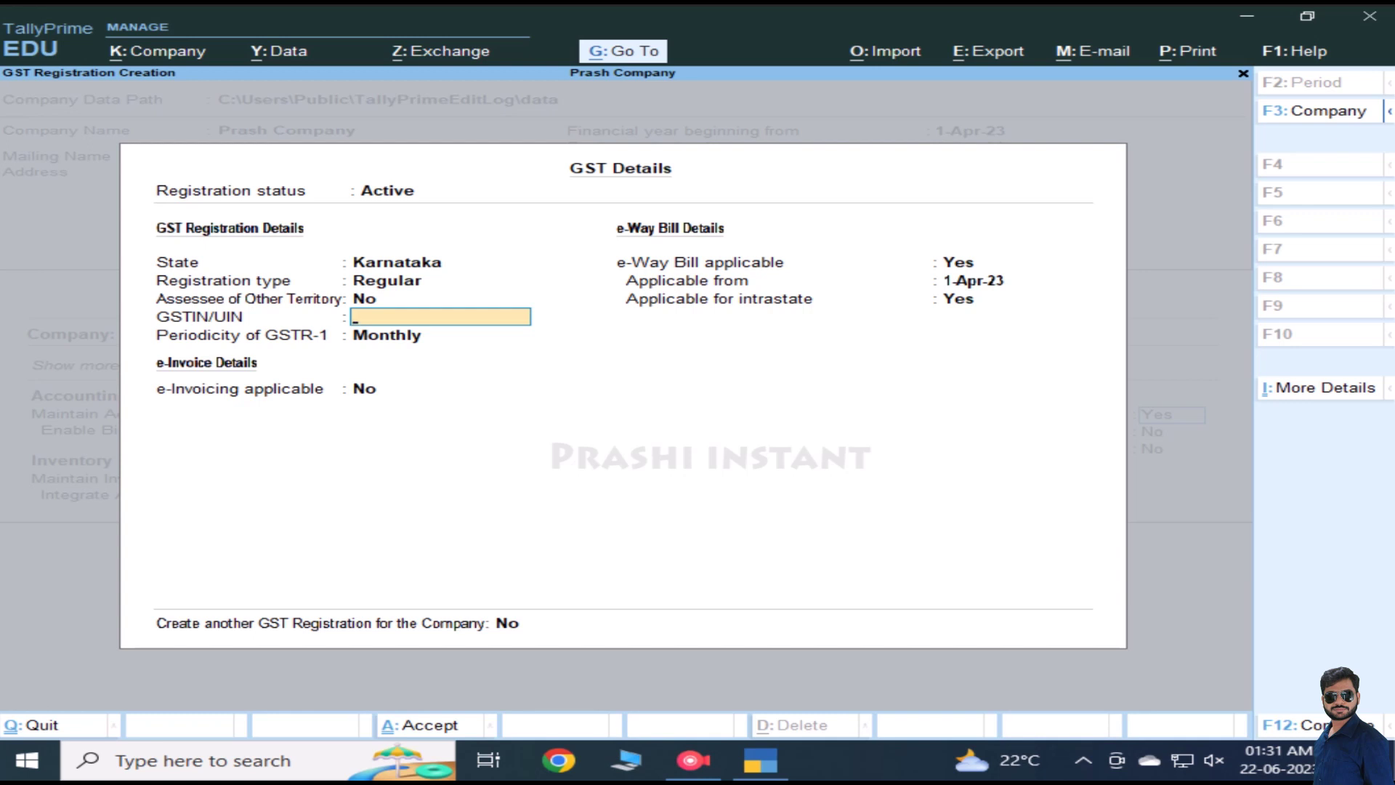
Step: Enter GSTIN 12122120, dismiss the invalid-number warning, and keep GSTR-1 periodicity Monthly
text(12122120)
key(Return)
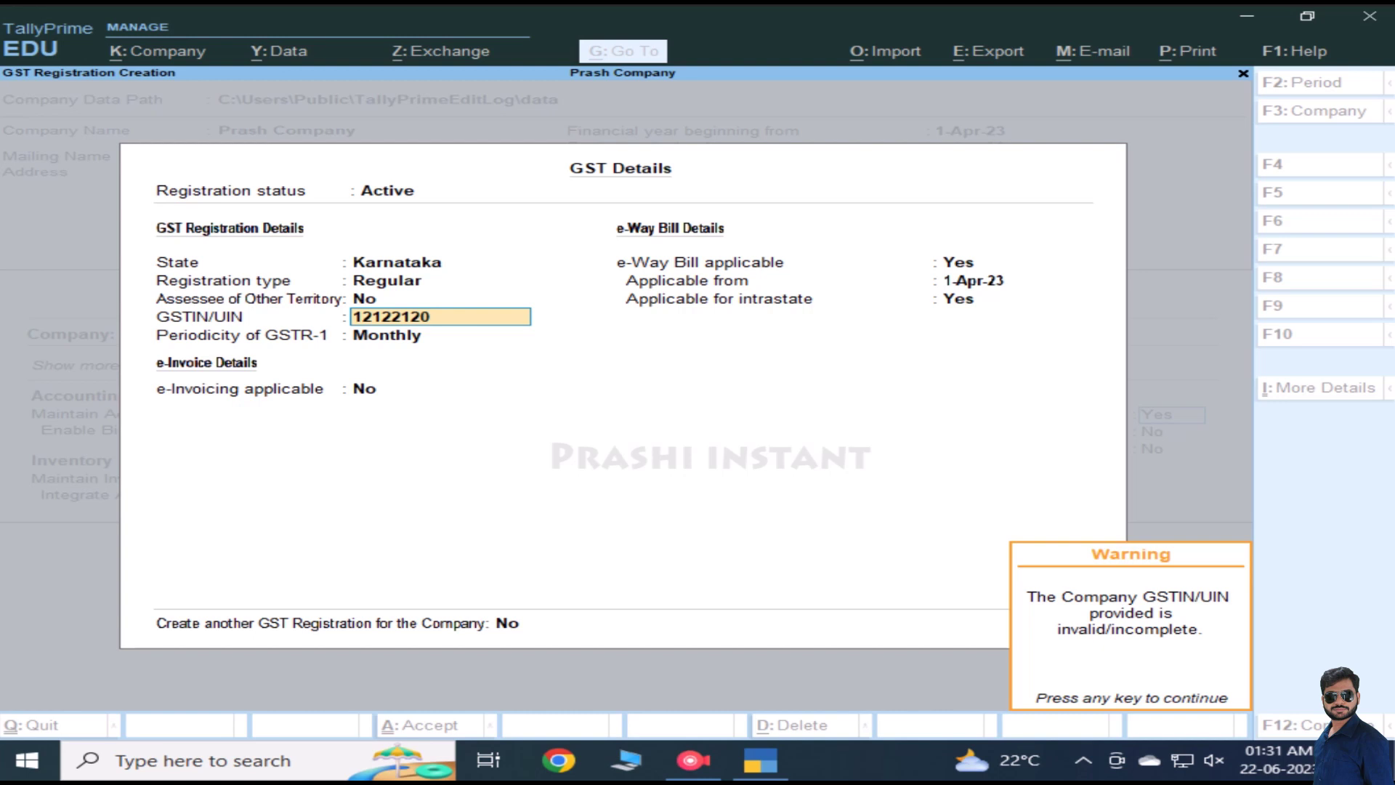
key(Return)
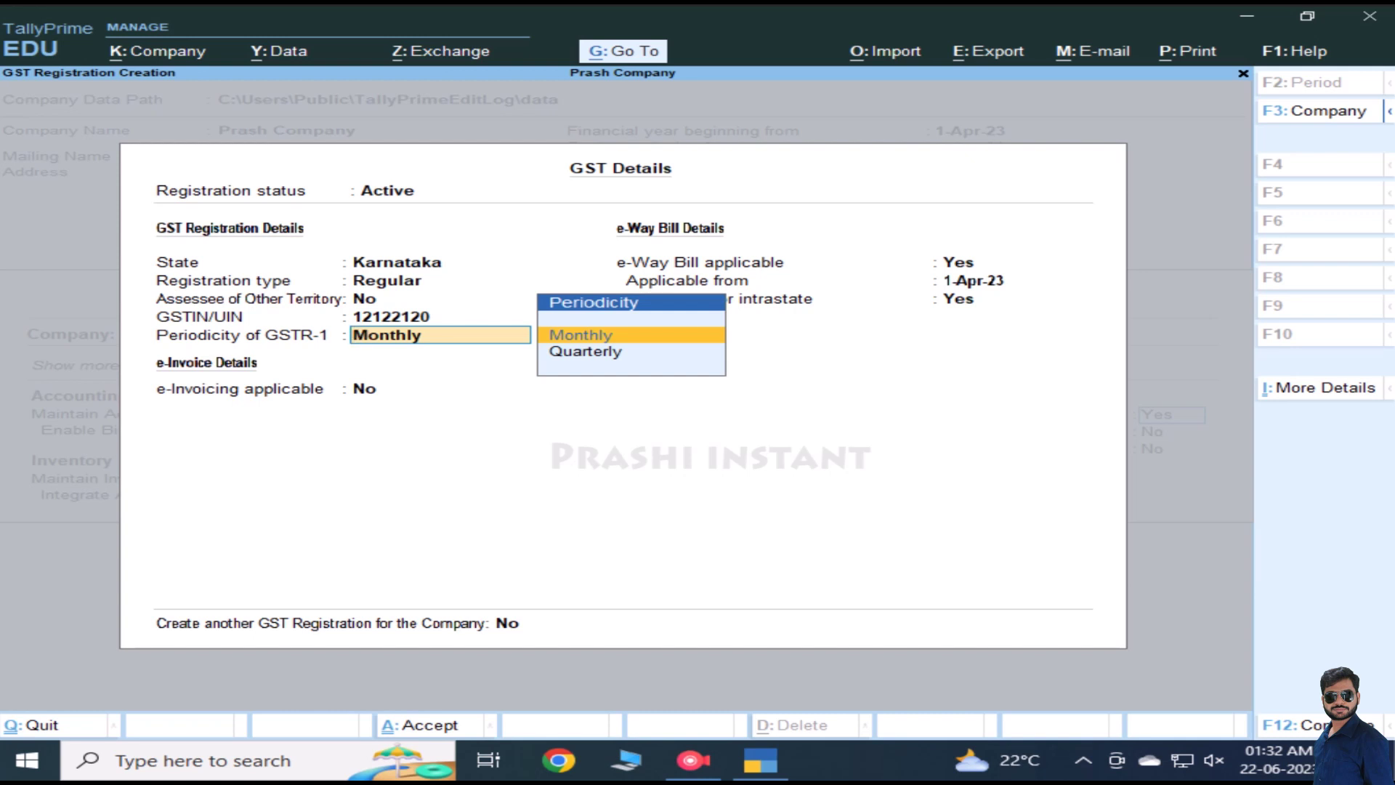
key(Return)
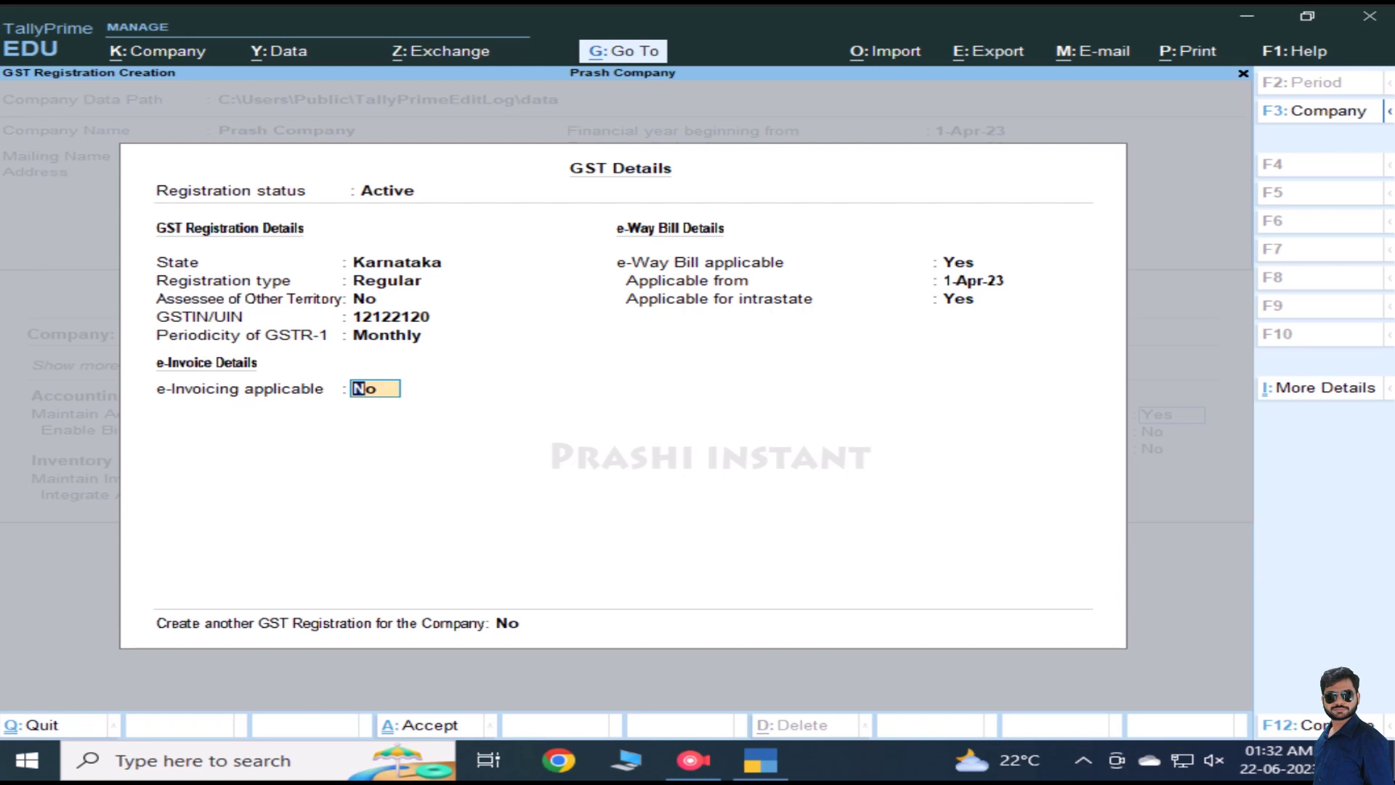
Step: Make e-invoicing applicable from 1-Apr-23 with Bengaluru as the bill-from place
text(y)
key(Return)
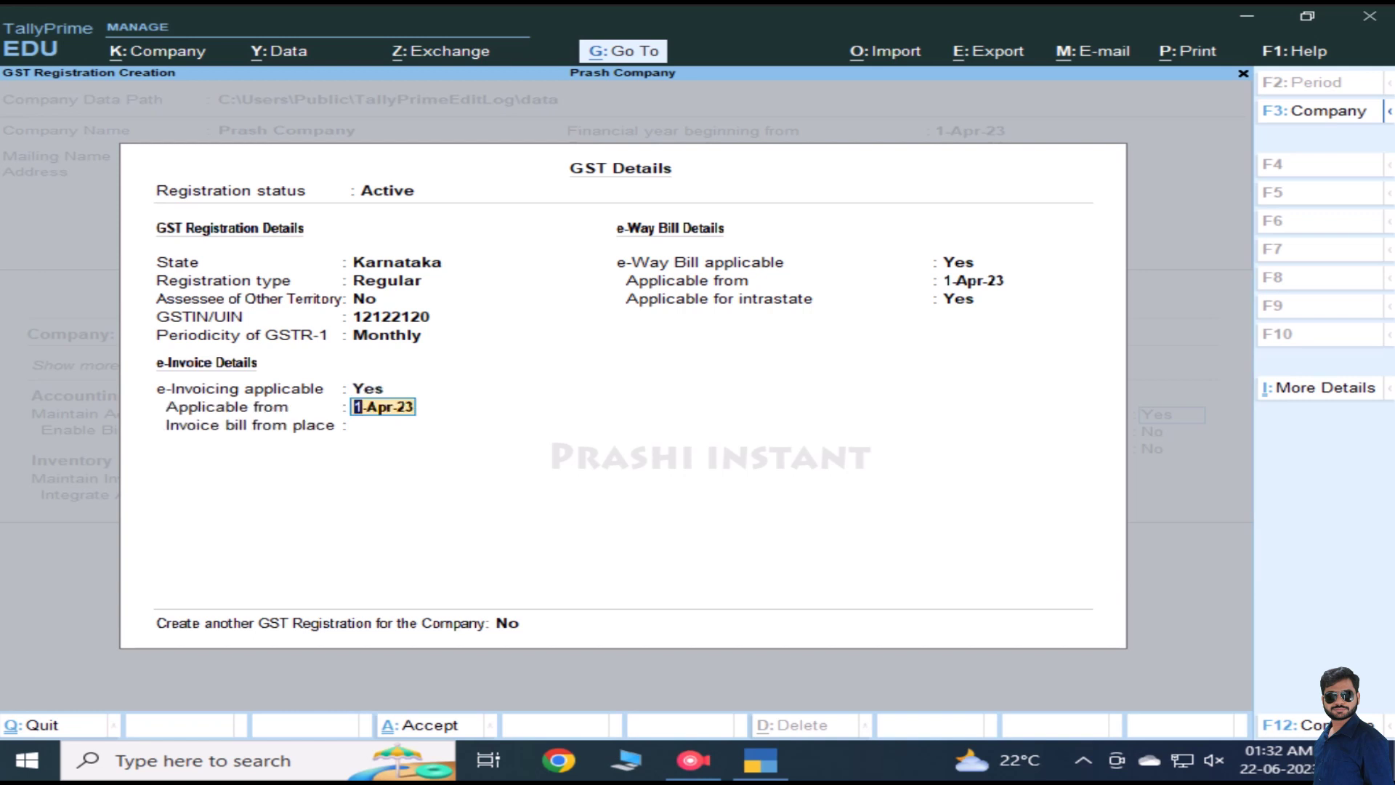
key(Return)
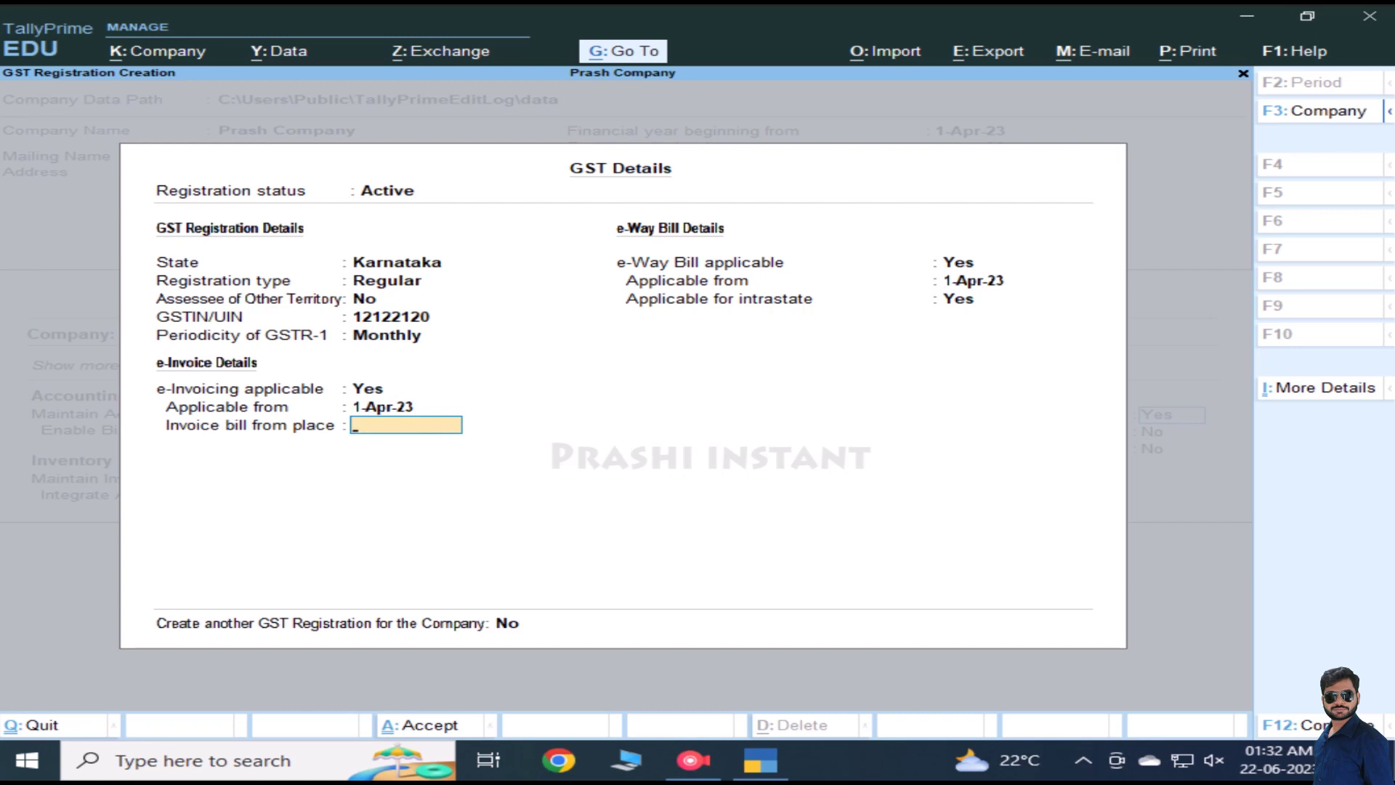
text(Bengaluru)
key(Return)
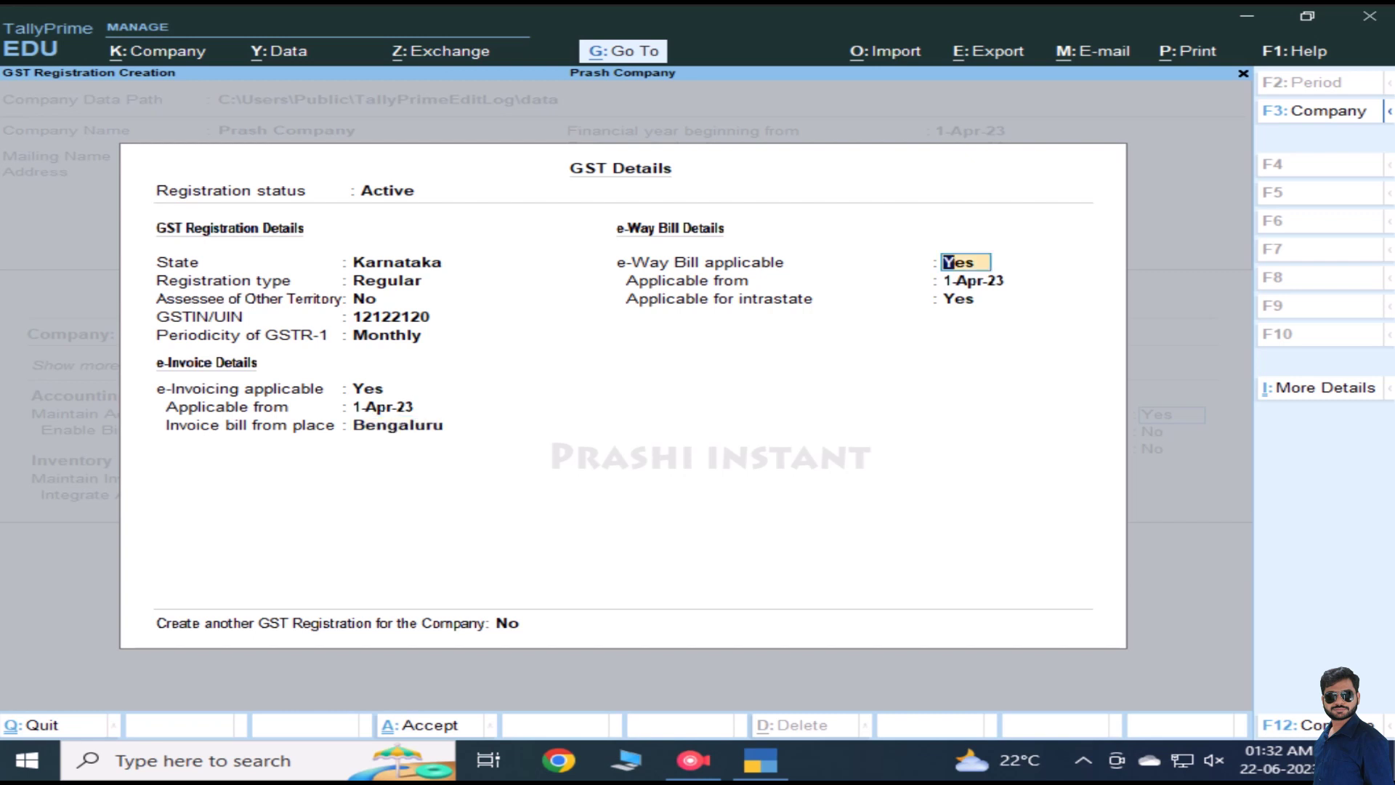
Step: Keep e-Way Bill applicable from 1-Apr-23, including intrastate, set to Yes
key(Return)
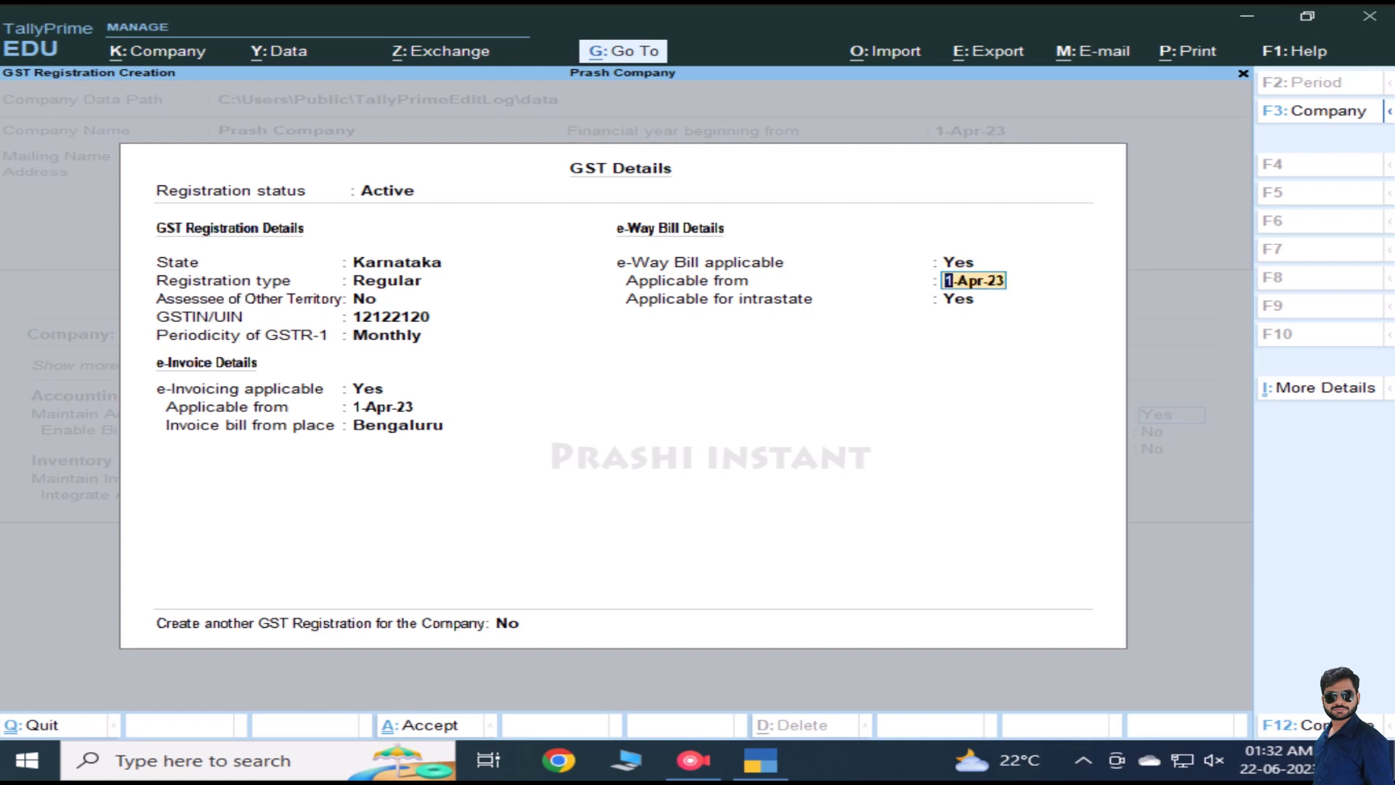
key(Return)
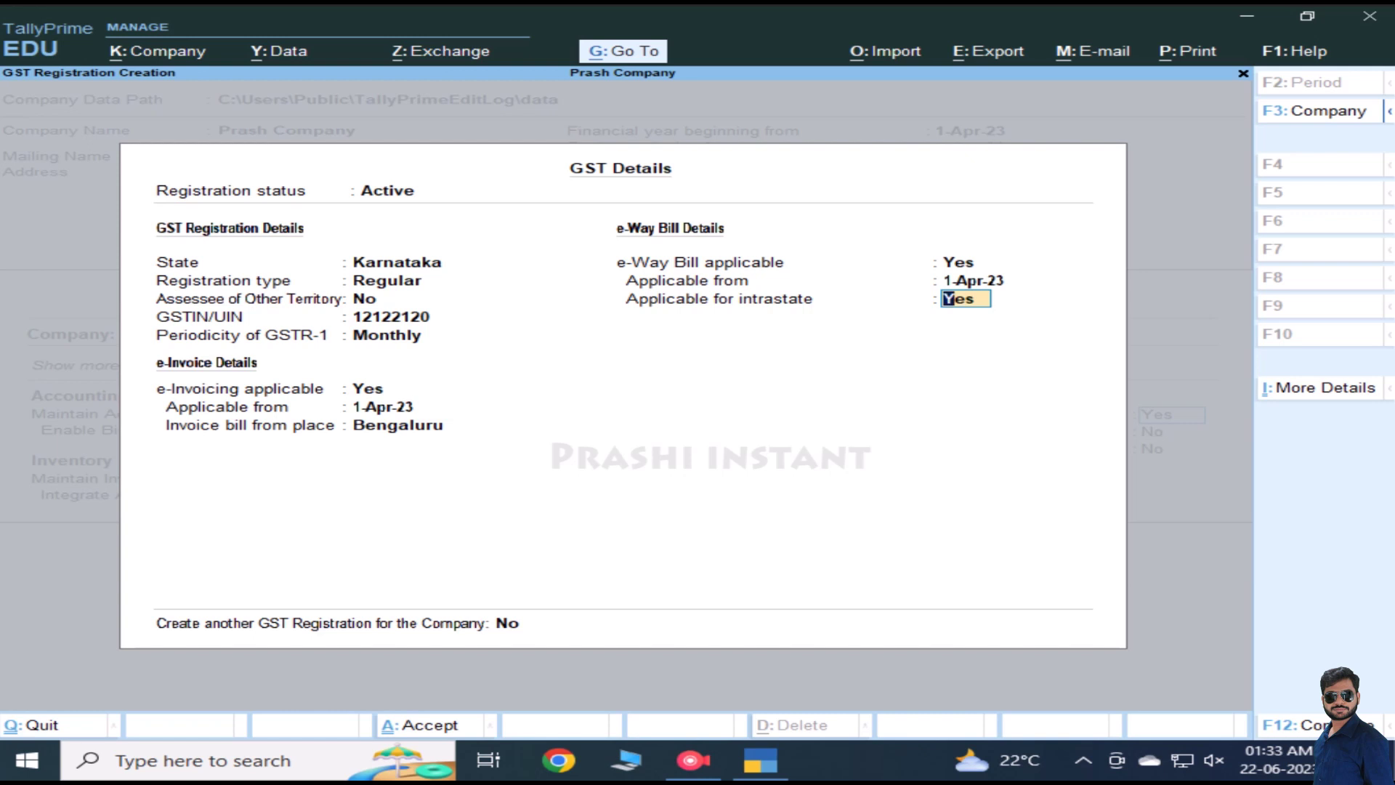
key(Return)
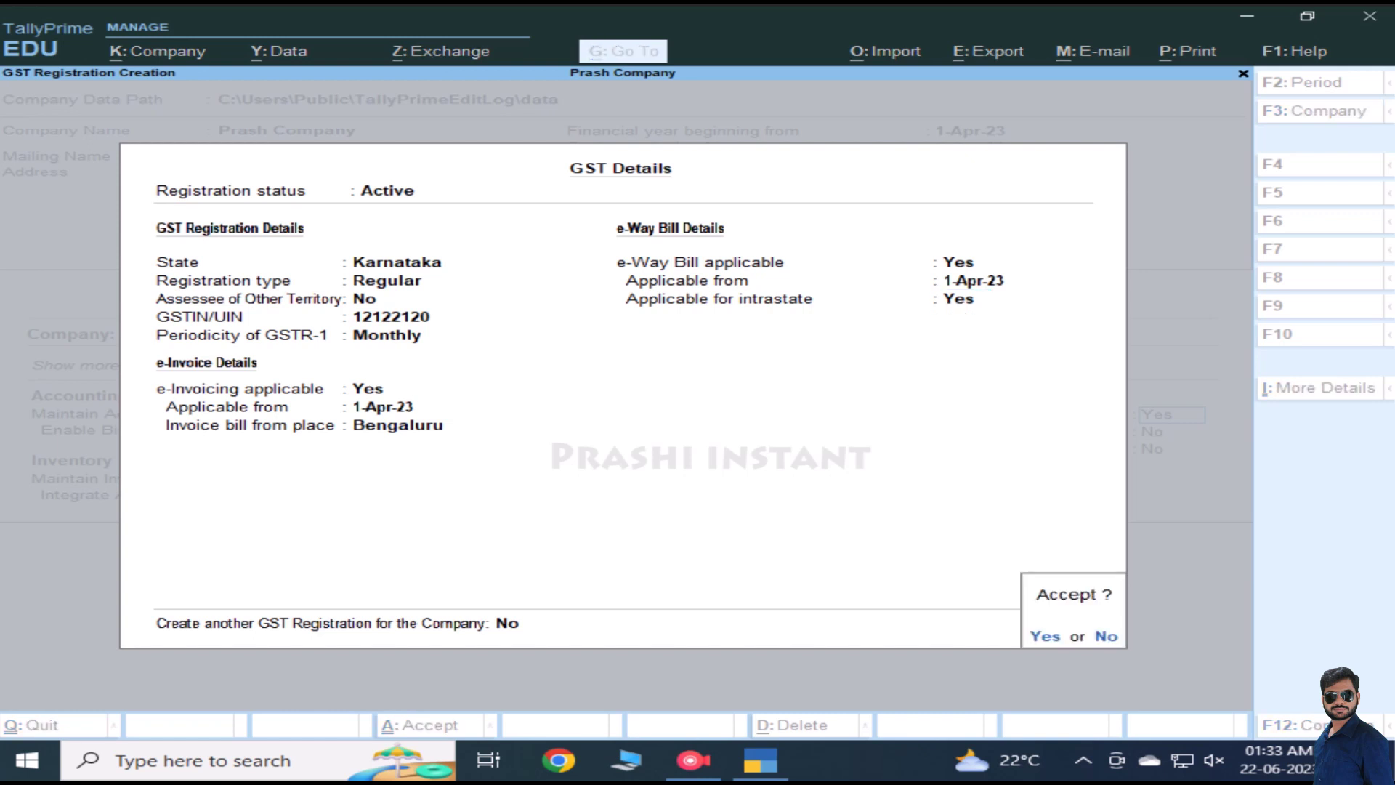
Step: Accept the GST Details to return to Prash Company's Company Features screen
key(Return)
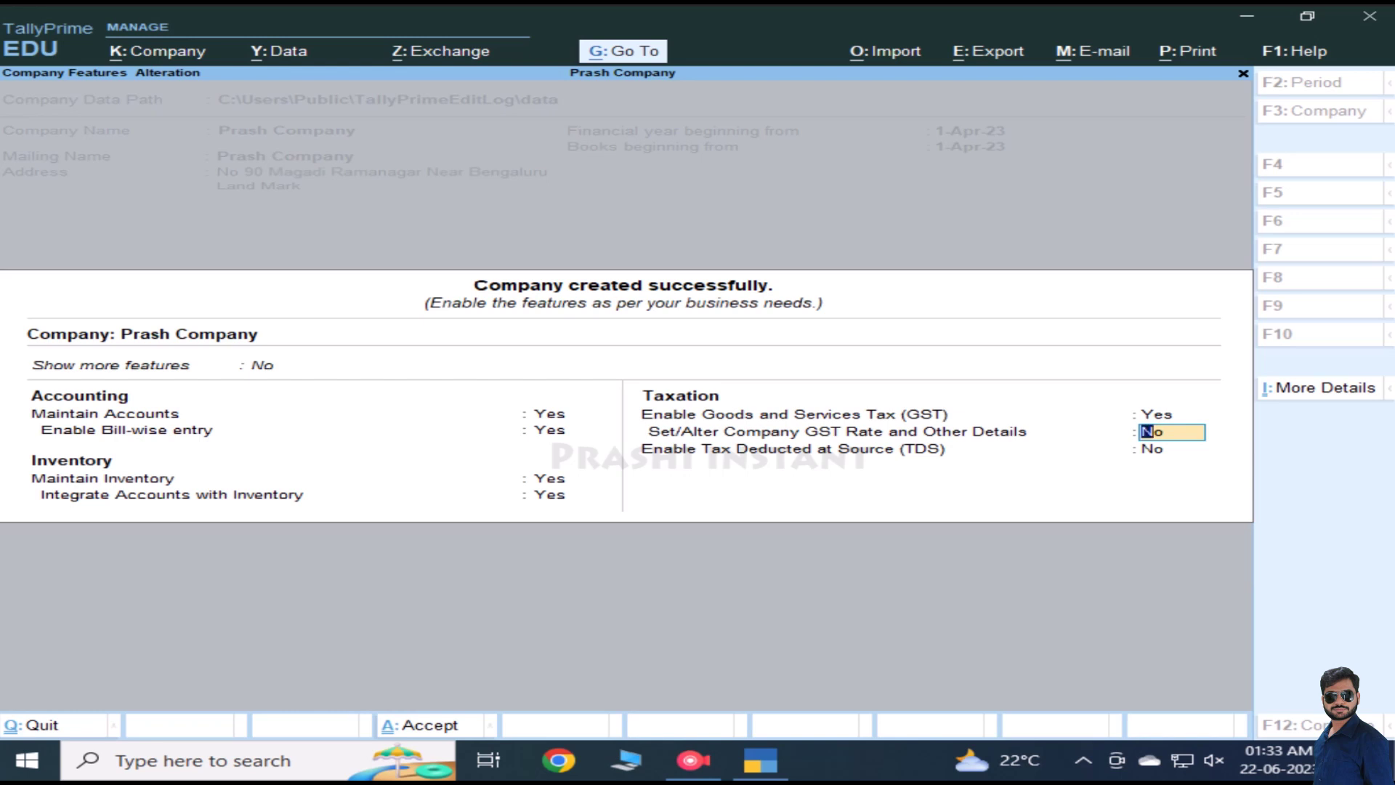
text(y)
key(Return)
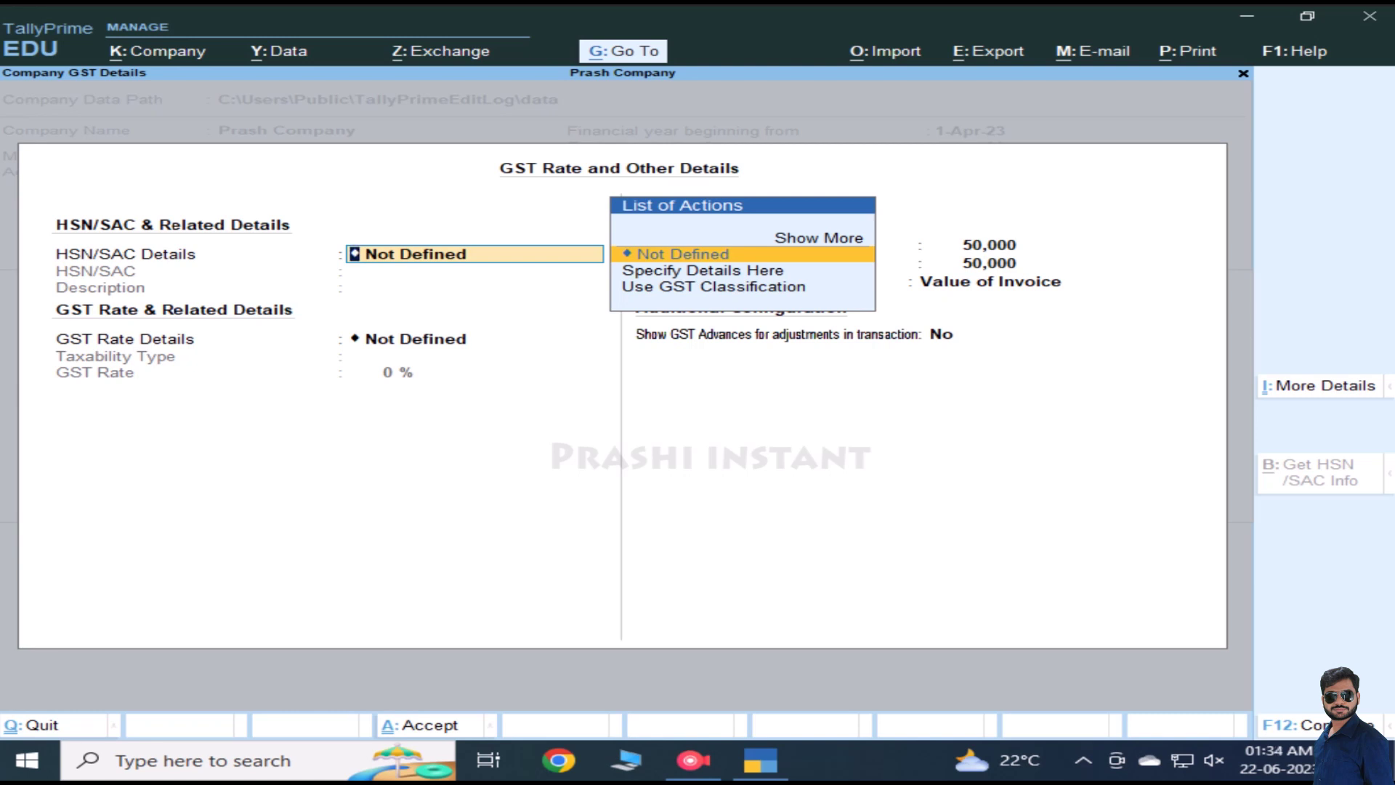
key(Escape)
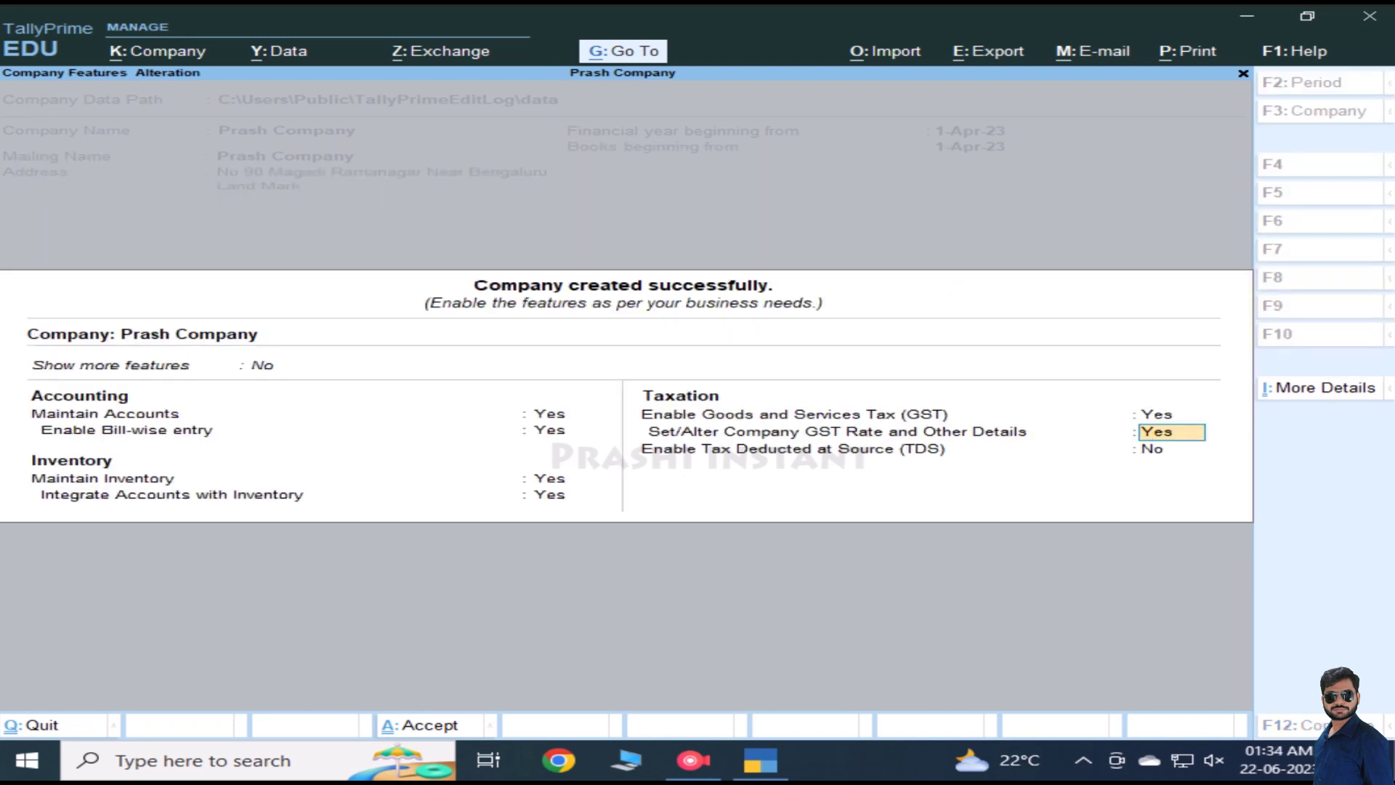
text(n)
key(Return)
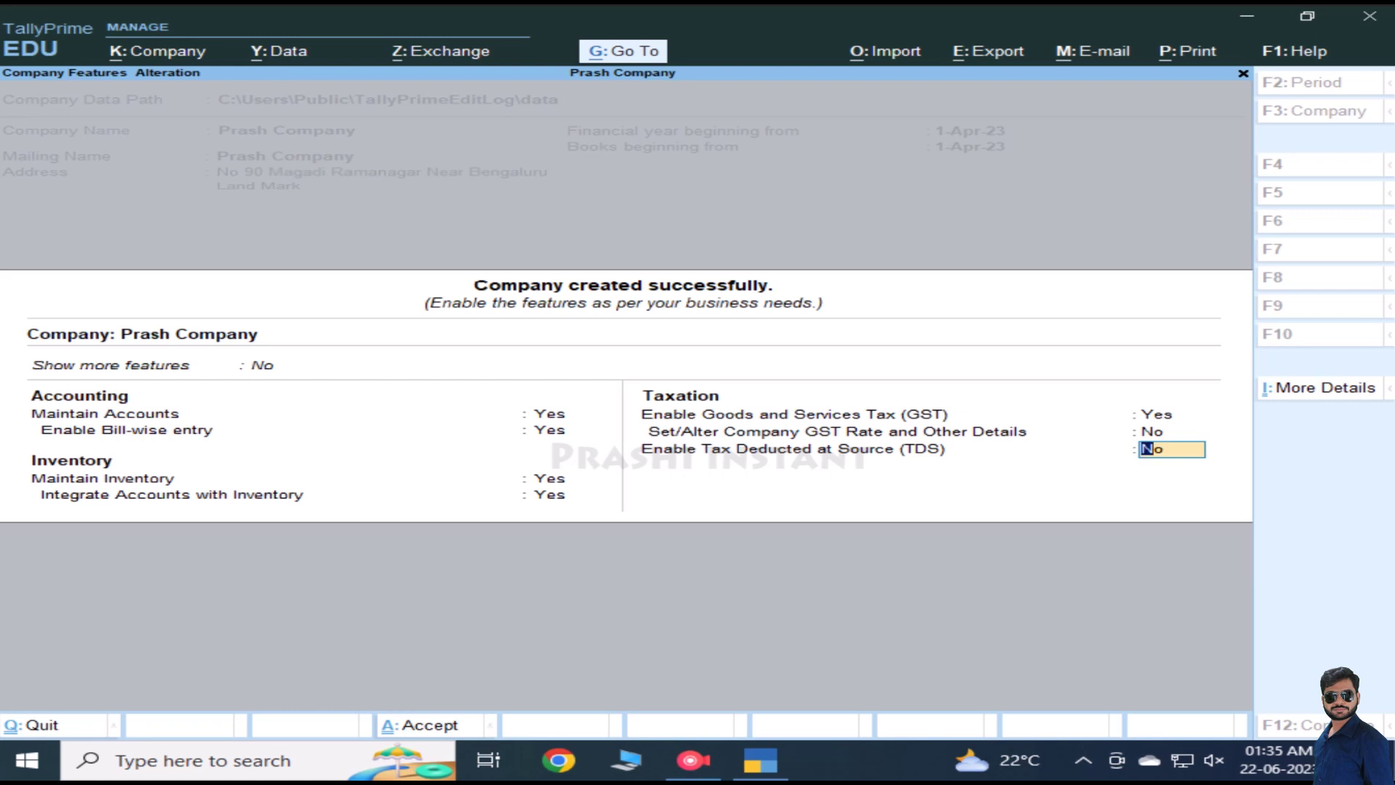
Step: Leave TDS at No and accept the company features to reach the Gateway of Tally
key(Return)
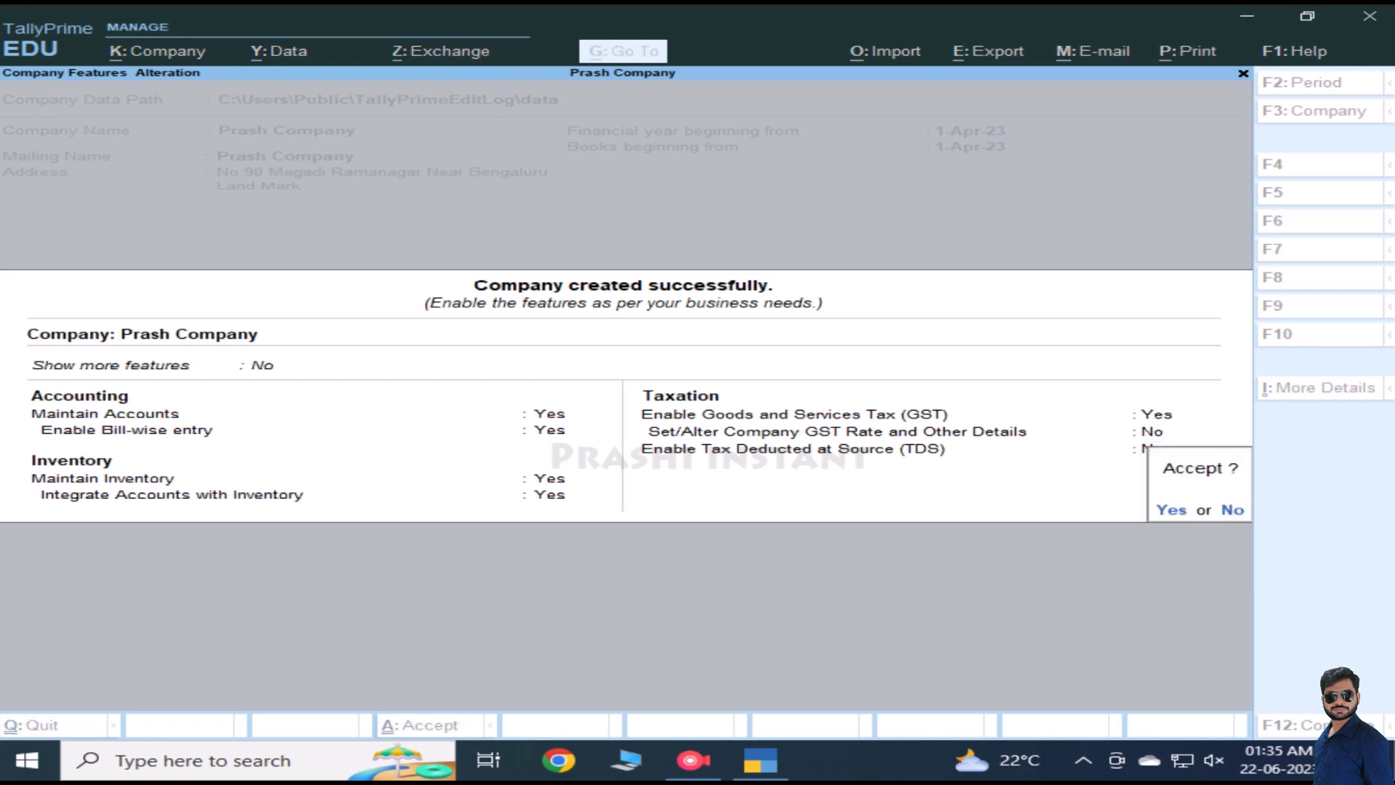
key(Return)
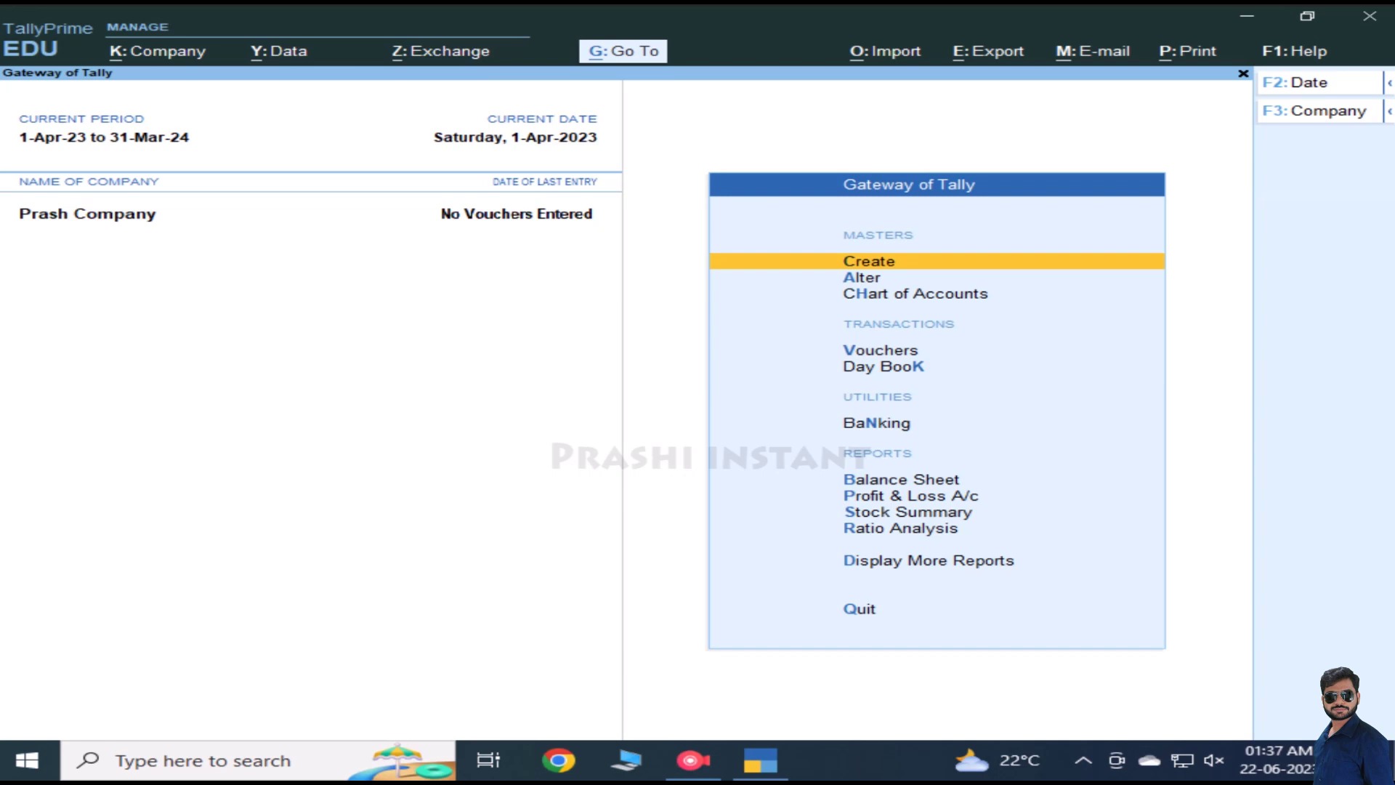
key(Down)
key(Down)
key(Down)
key(Down)
key(Down)
key(Down)
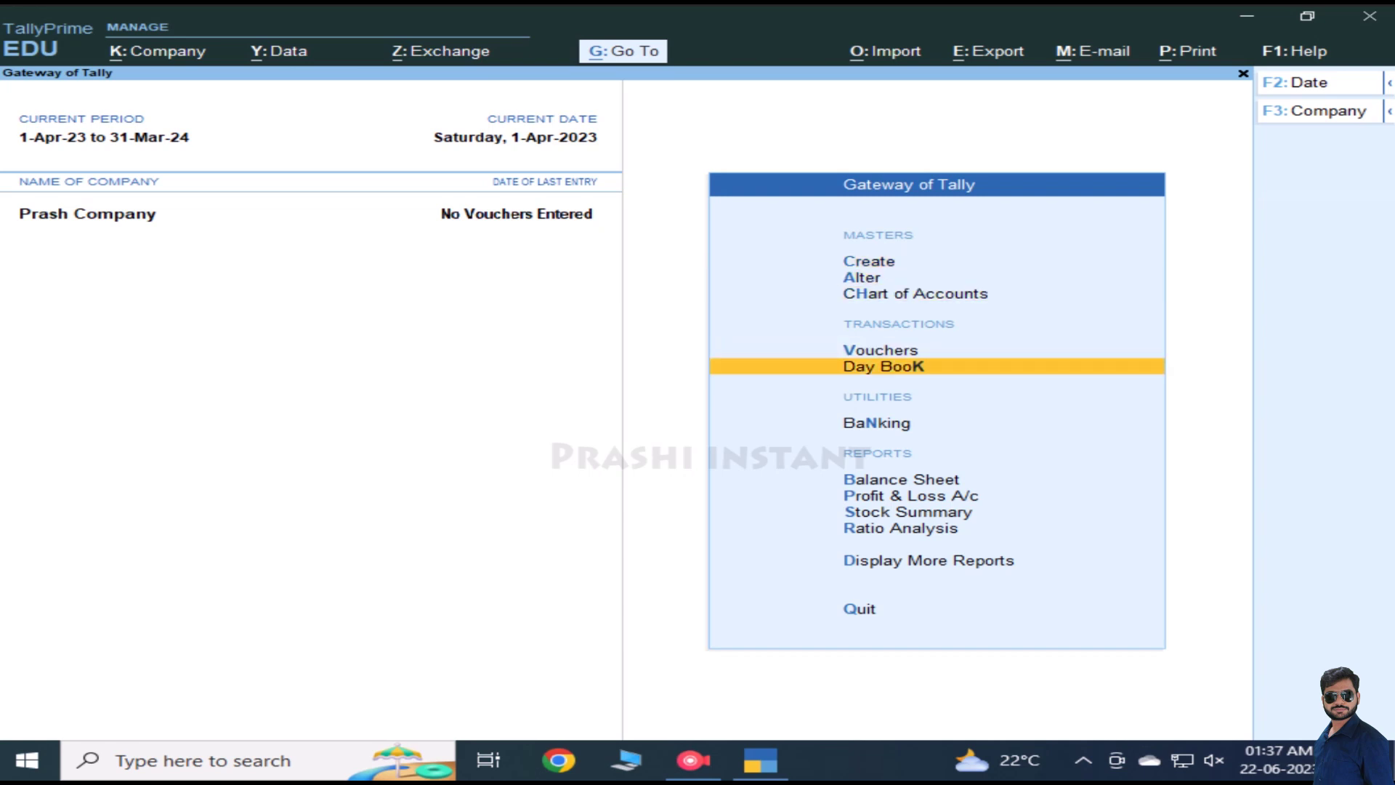
key(Down)
key(Down)
key(Down)
key(Down)
key(Down)
key(Down)
key(Up)
key(Up)
key(Up)
key(Up)
key(Up)
key(Up)
key(Up)
key(Up)
key(Up)
key(Up)
key(Up)
key(Up)
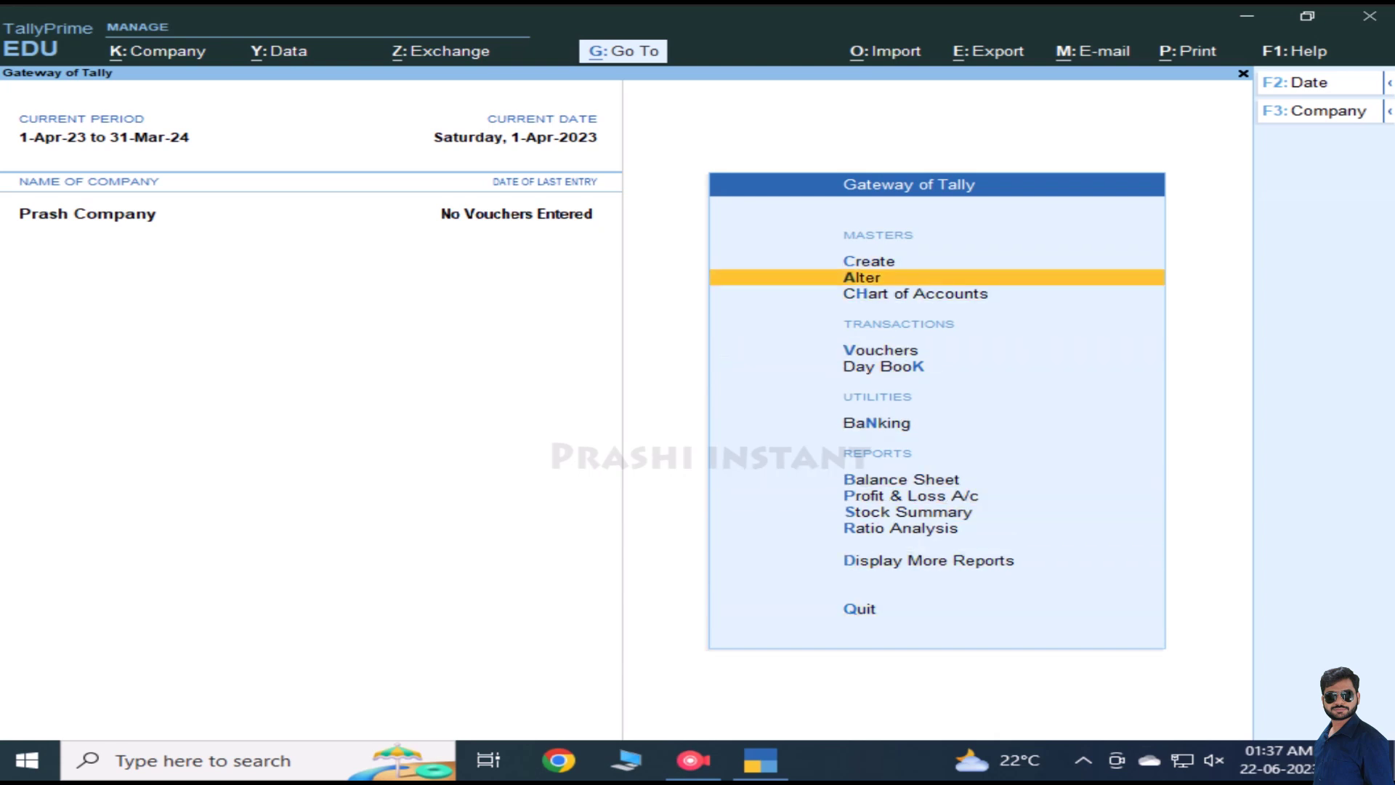